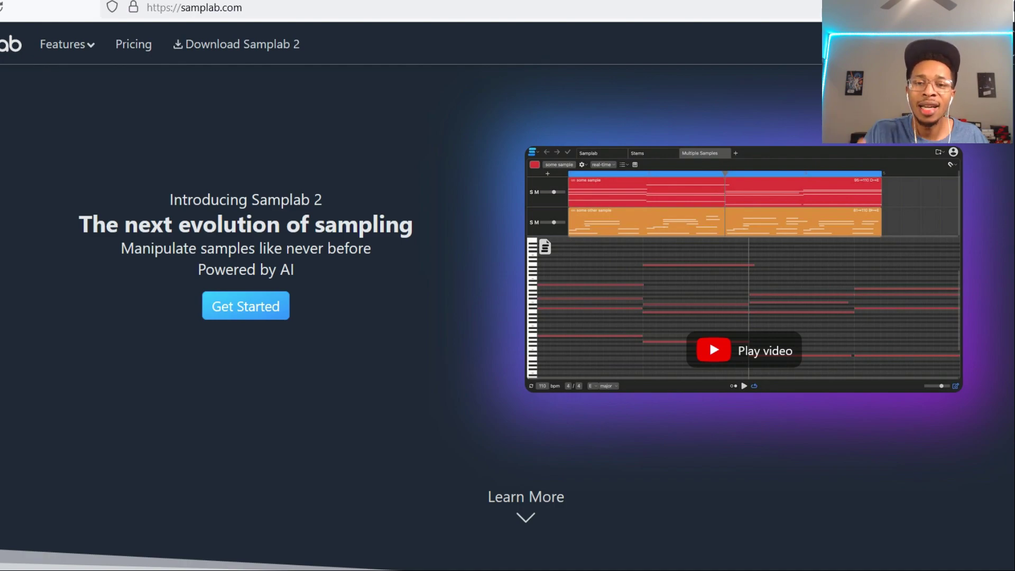
- Scroll down the samplab.com page through its feature sections
scroll(507, 312, down, 7)
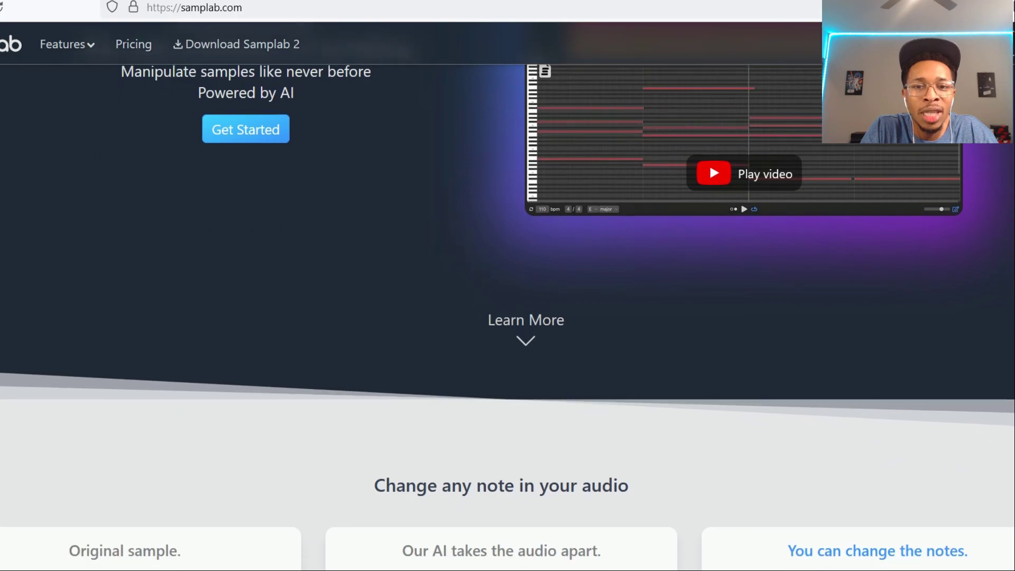
scroll(508, 311, down, 2)
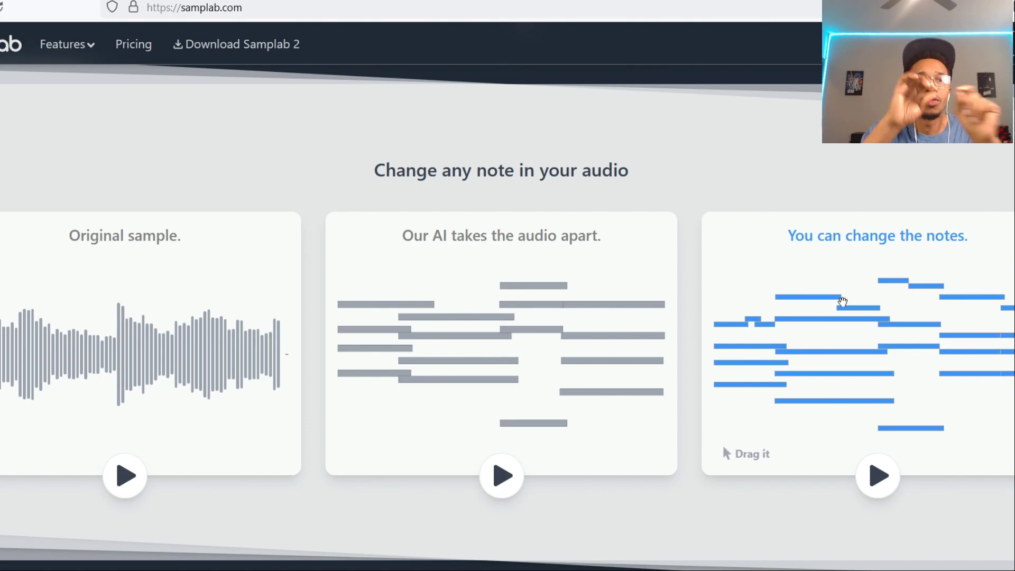
scroll(842, 302, down, 7)
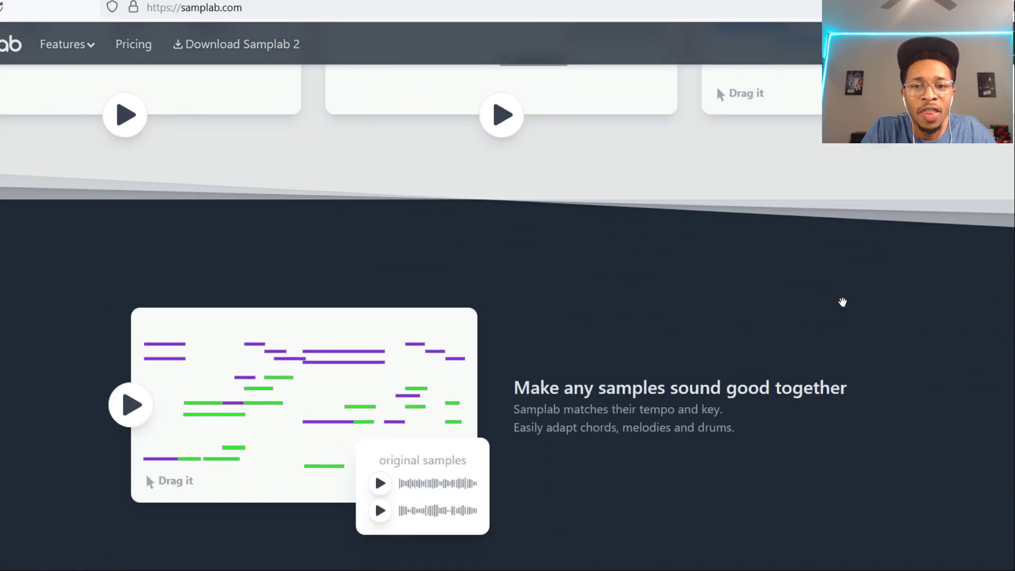
scroll(843, 301, down, 2)
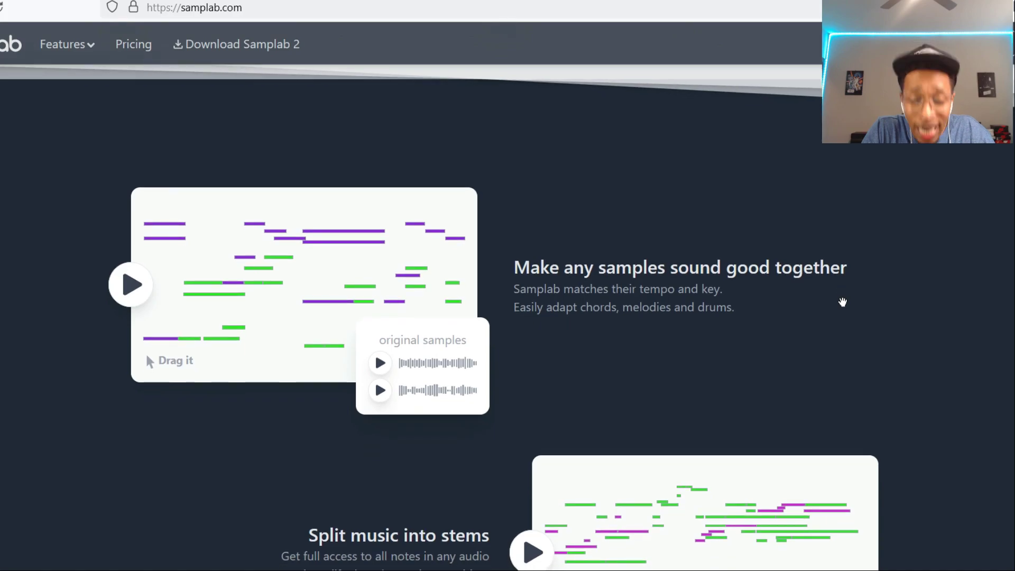
scroll(842, 301, down, 3)
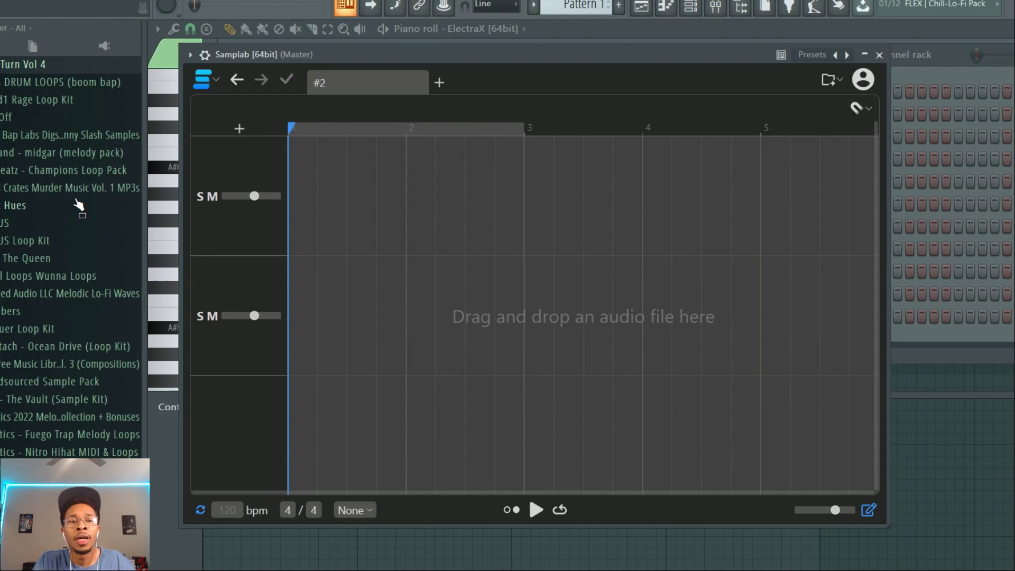
- In the FL Studio browser, open the Prism (Loop Kit) folder and select the 'super pluto 140' loop
scroll(79, 178, down, 10)
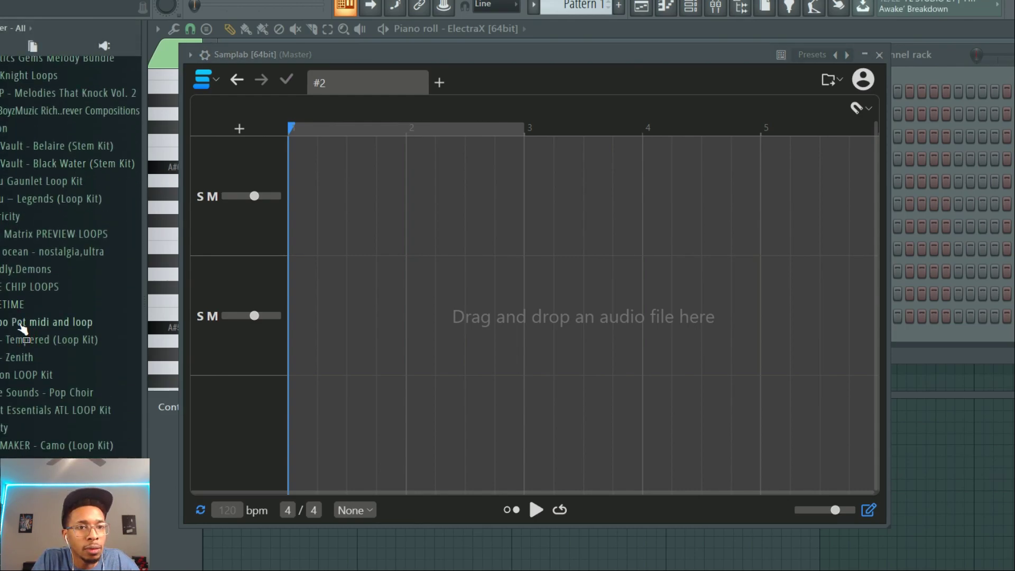
scroll(41, 421, down, 2)
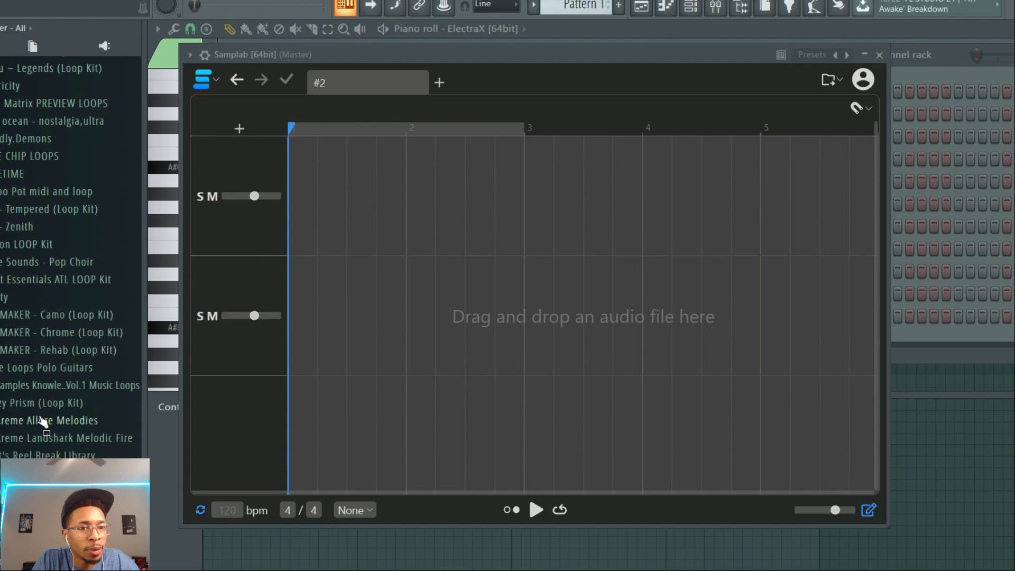
click(42, 408)
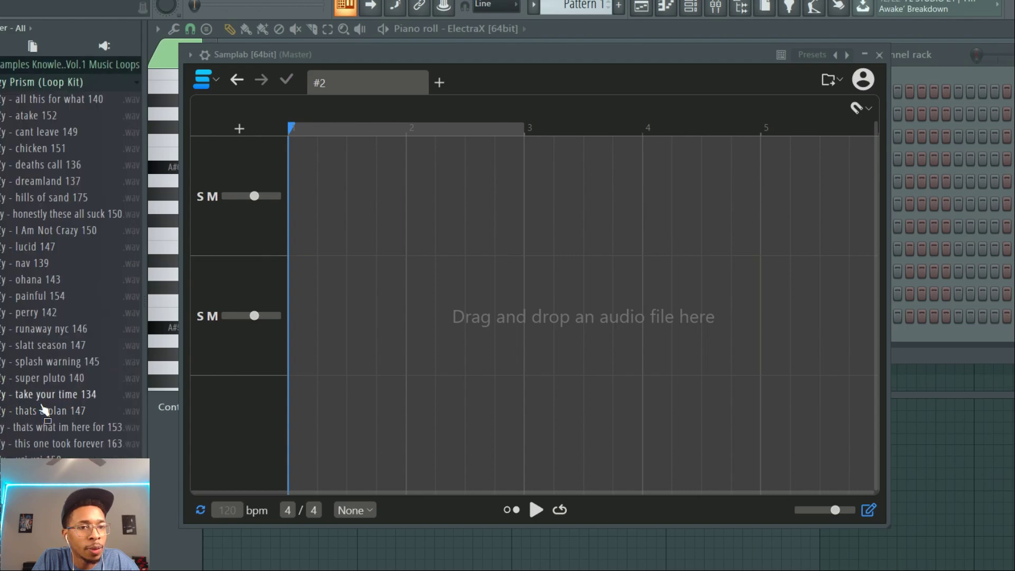
click(50, 378)
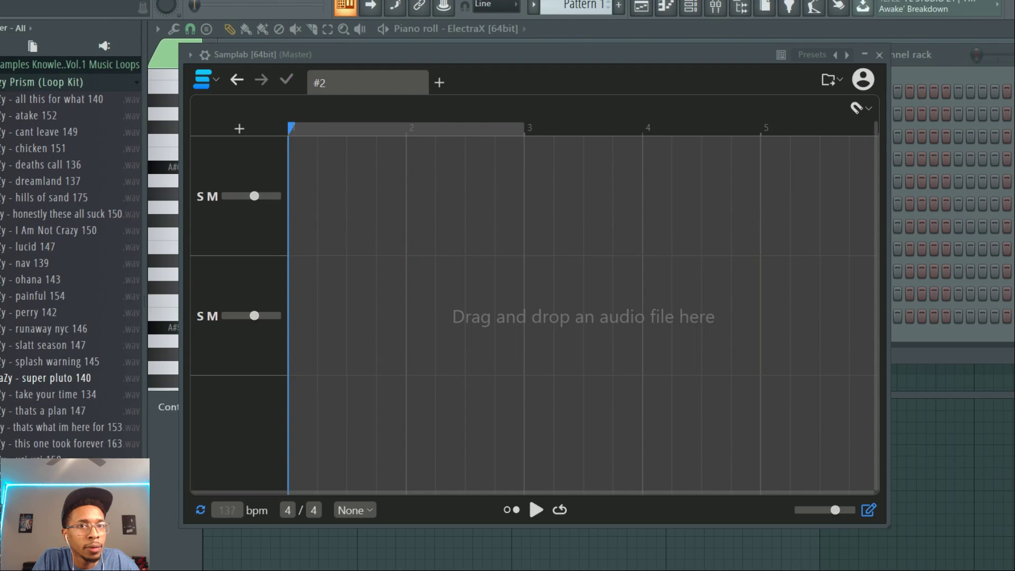
- Set the tempo to 140 bpm, restretch all channels, and drag 'super pluto 140' into Samplab
scroll(227, 511, down, 1)
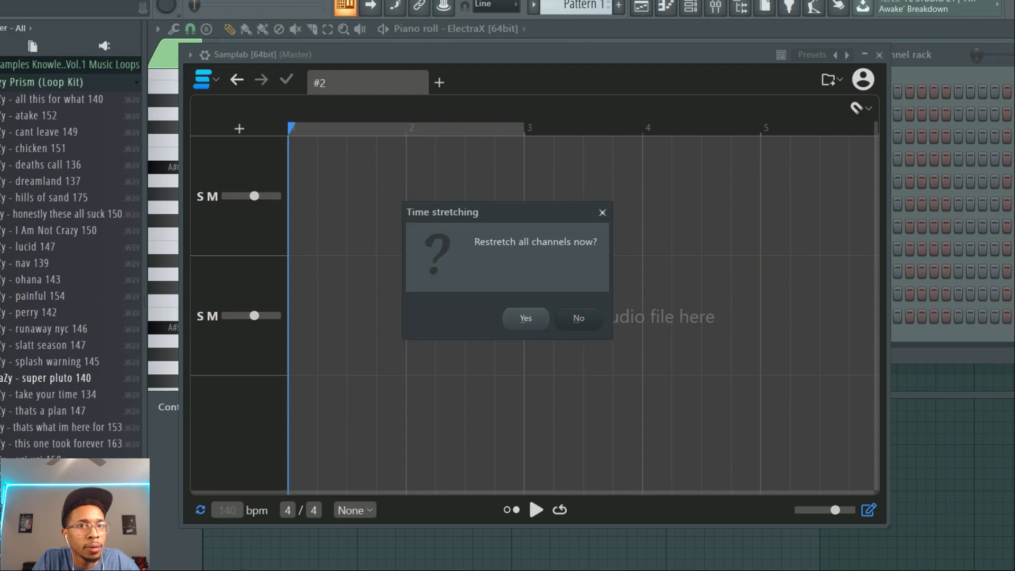
click(512, 317)
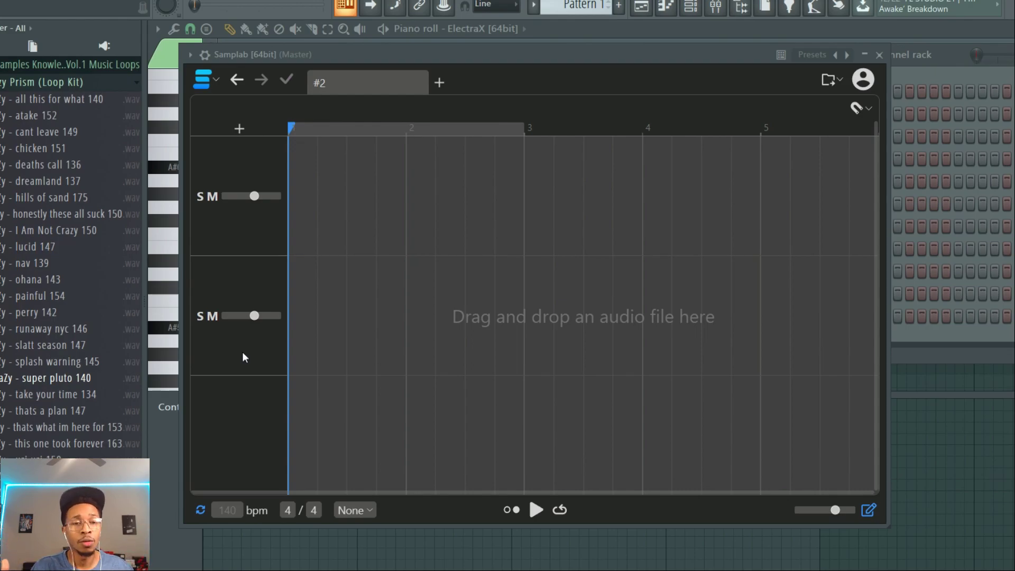
drag(45, 378, 485, 253)
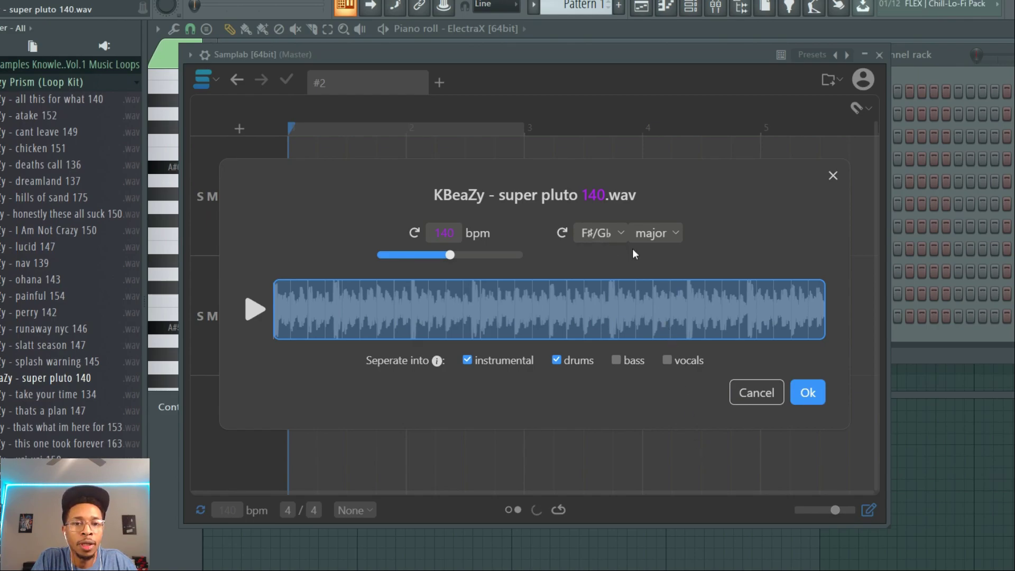
- Accept the import at 140 bpm in F#/Gb major, separated into instrumental and drums stems
click(815, 394)
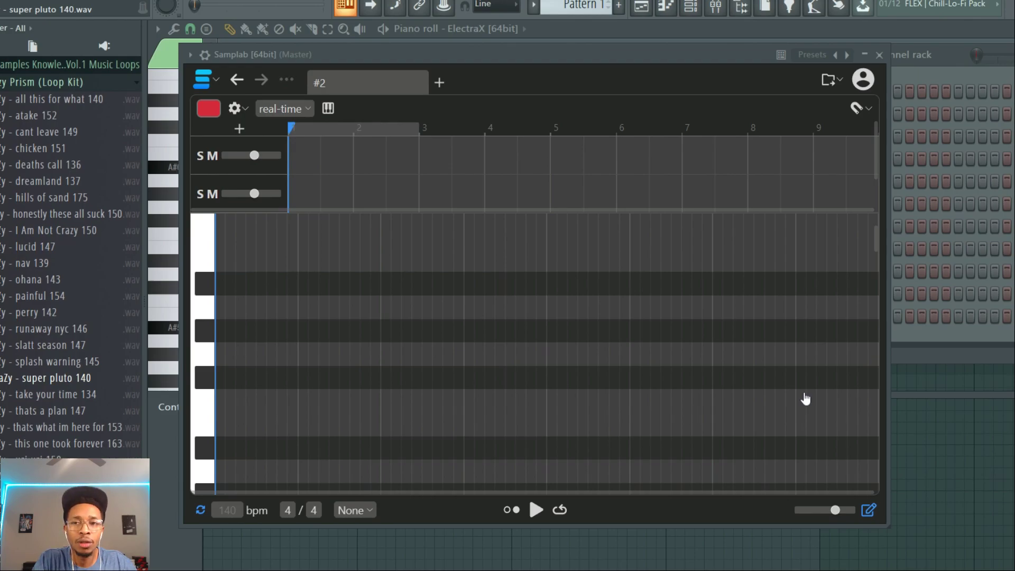
- Put the super pluto 140 clip on Samplab's second track, then enlarge the track rows and the plugin window
drag(874, 163, 874, 174)
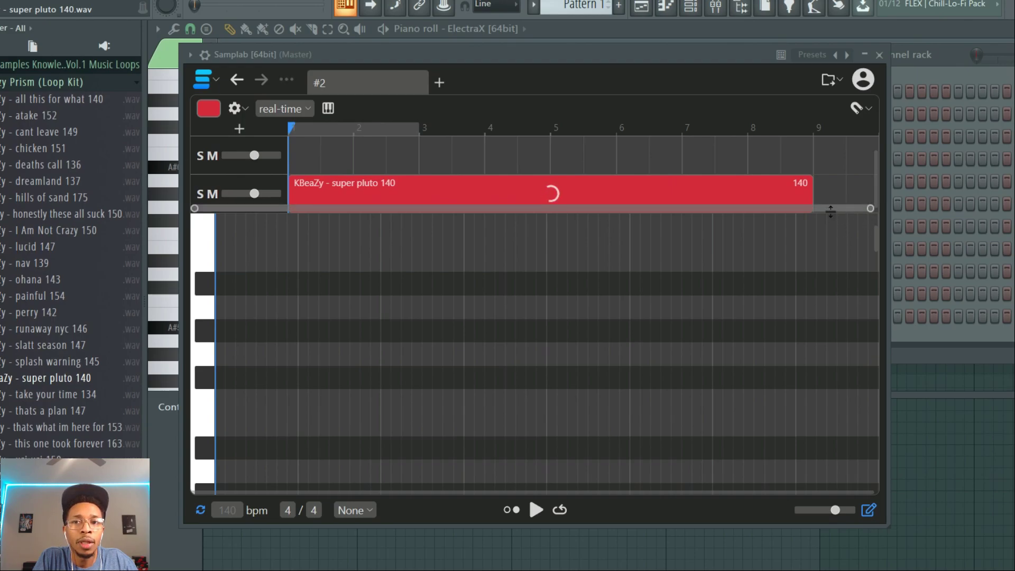
drag(830, 212, 817, 294)
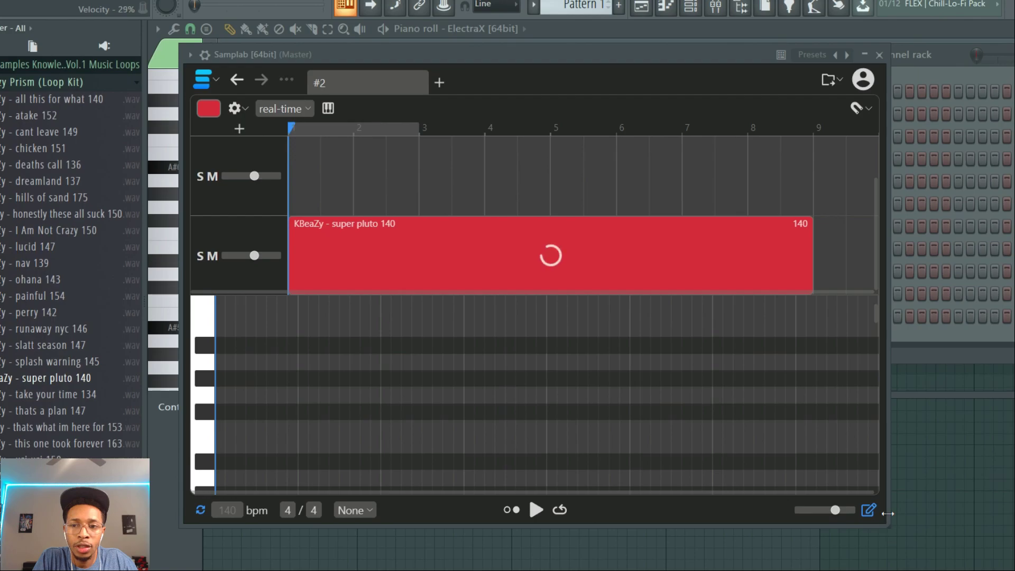
drag(889, 514, 1013, 484)
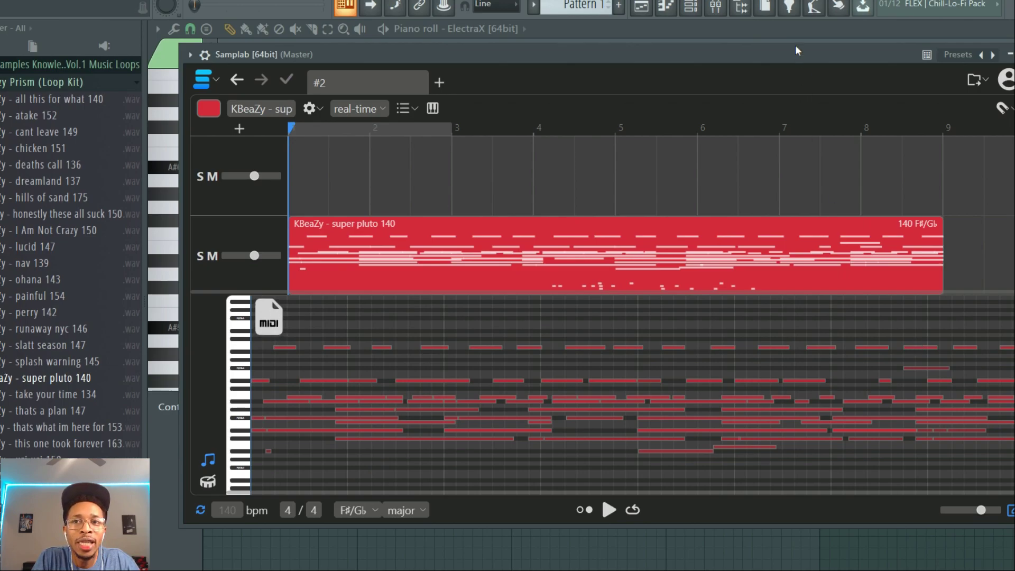
drag(794, 54, 710, 53)
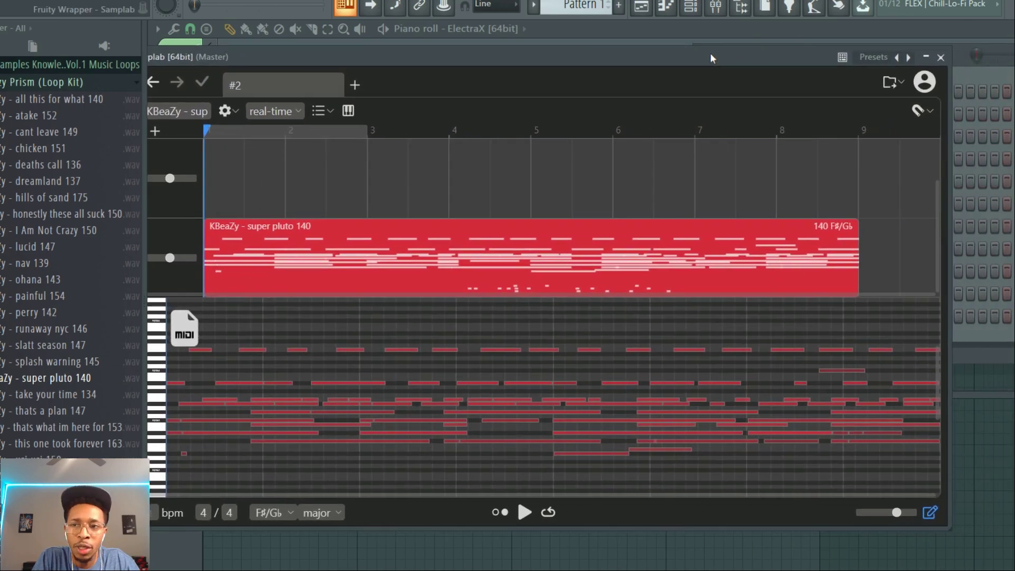
click(981, 334)
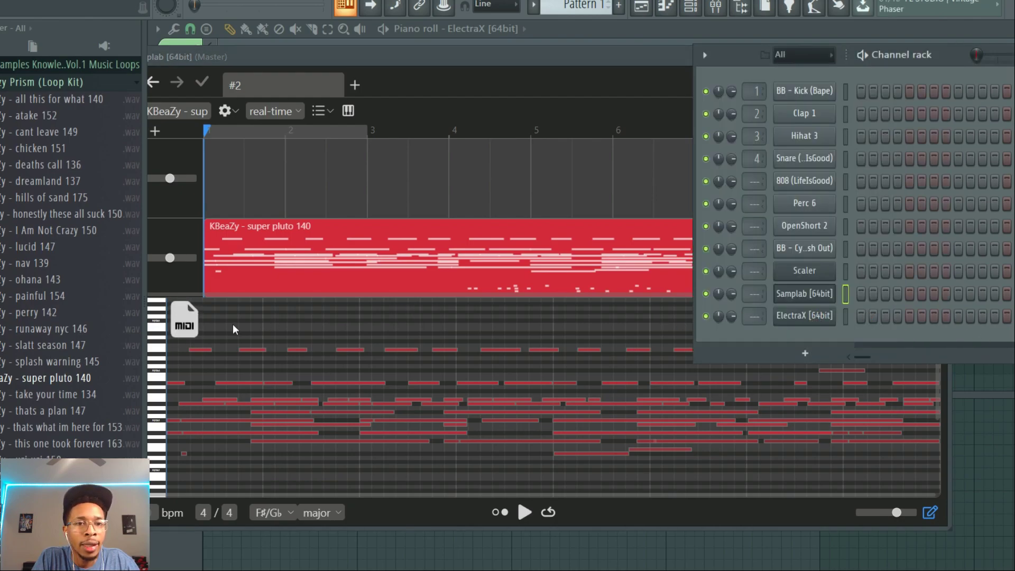
- Drag the detected notes out as MIDI and play the converted loop from the start
mouse_move(218, 321)
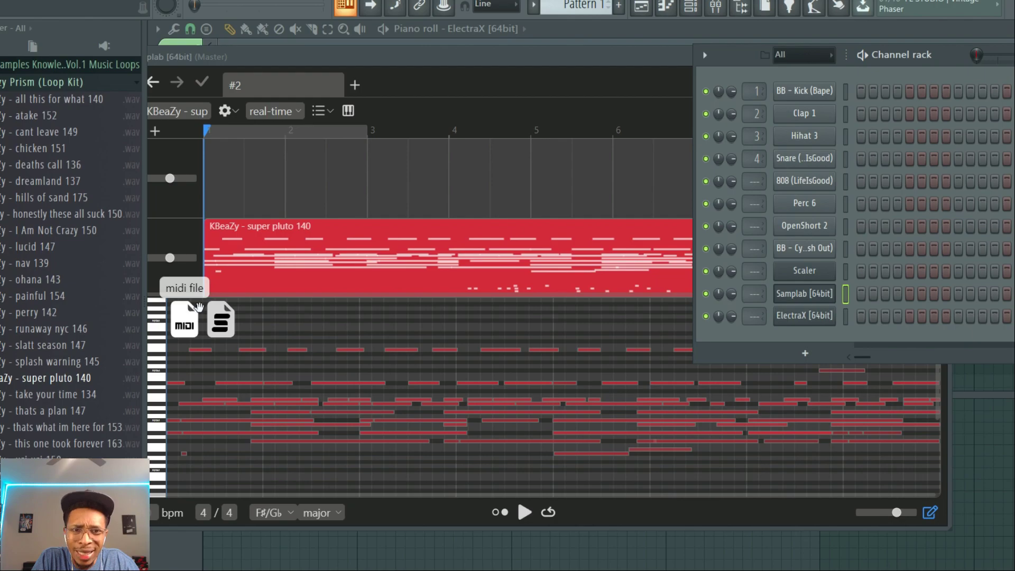
drag(194, 330, 206, 372)
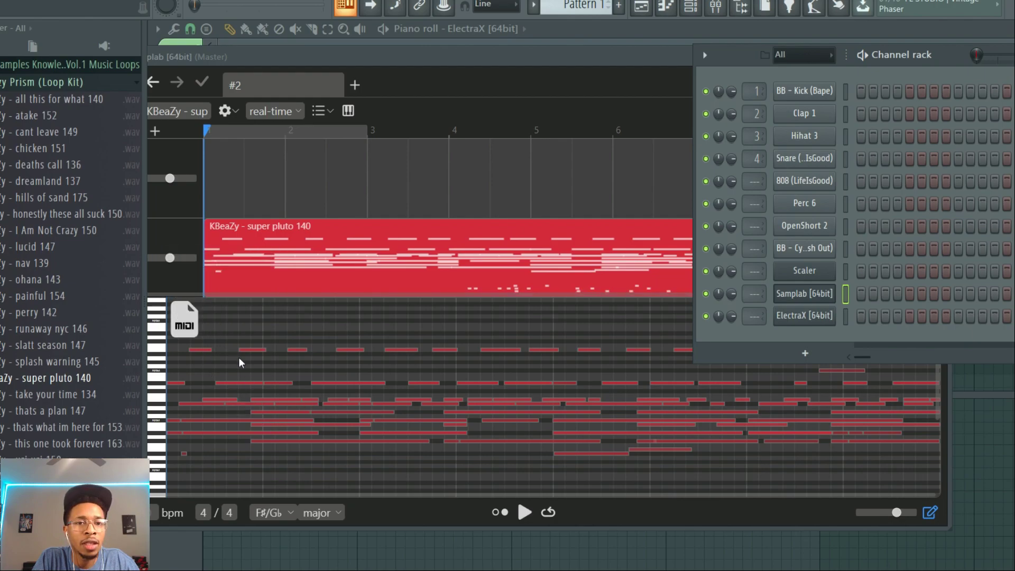
key(space)
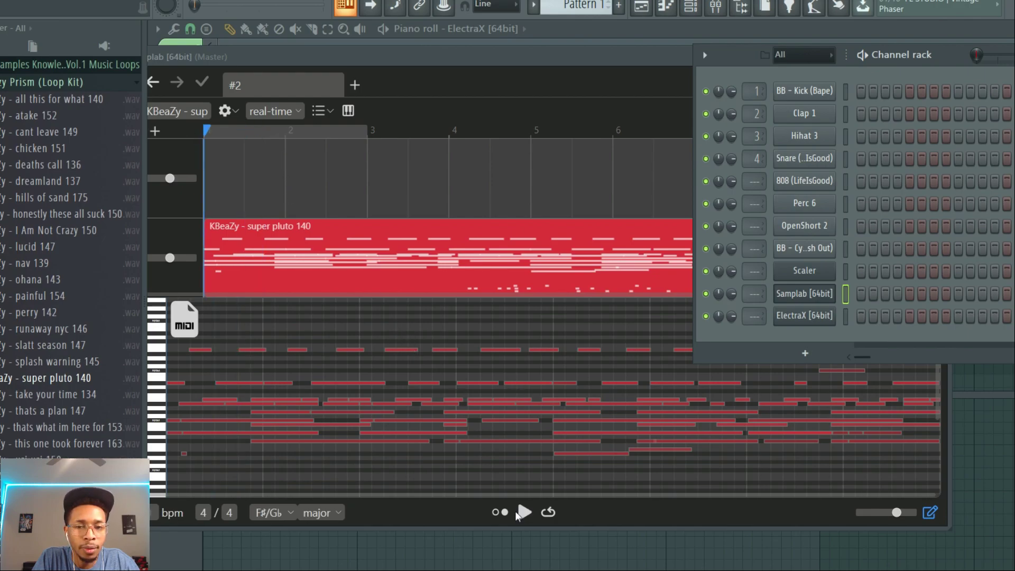
click(524, 513)
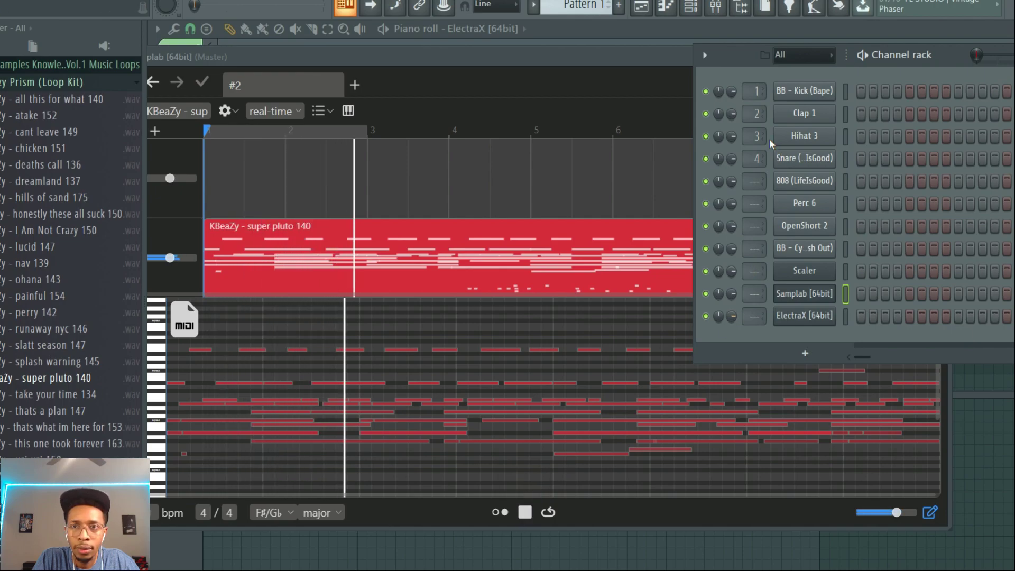
- Move the channel rack aside, turn on the metronome, and loop bars 1 to 3
drag(735, 53, 1005, 131)
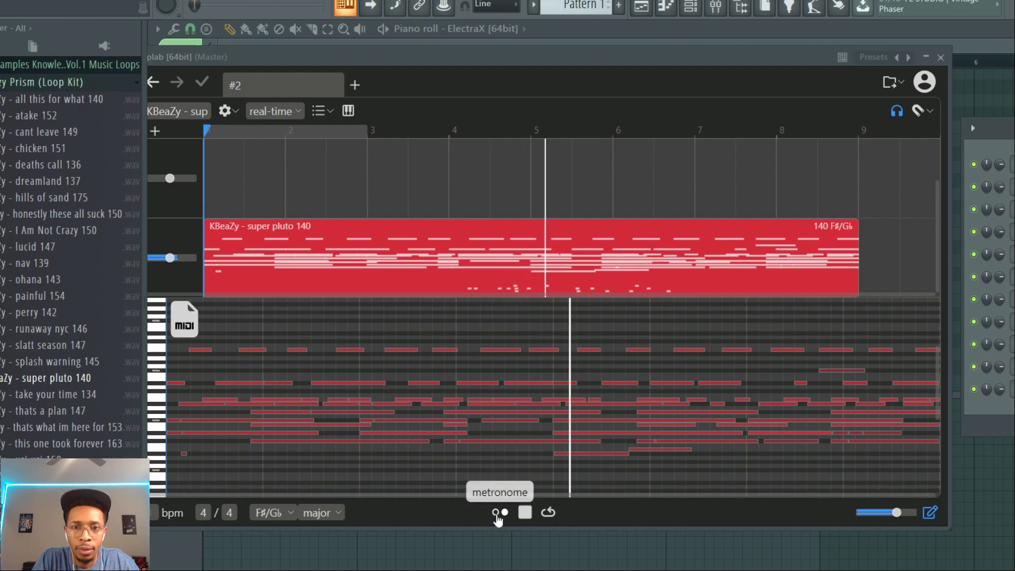
click(497, 513)
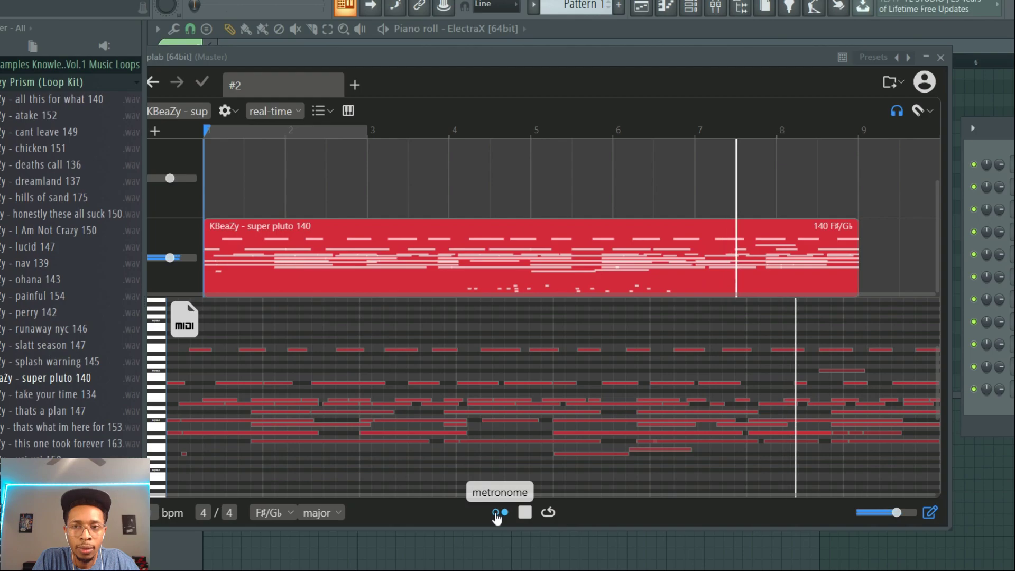
click(549, 513)
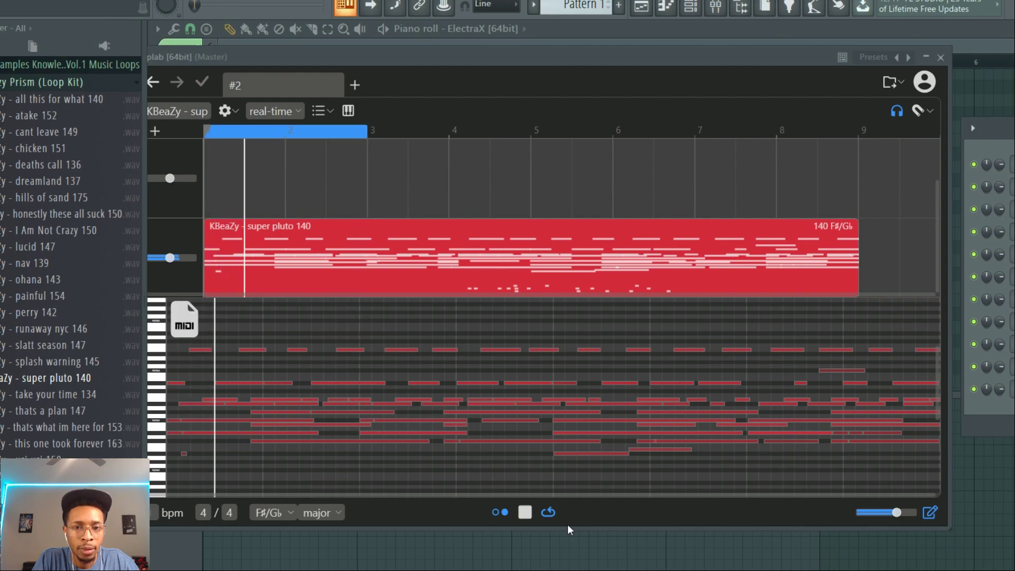
- Stop playback, extend the loop region to end at bar 5, play it, then stop again
key(space)
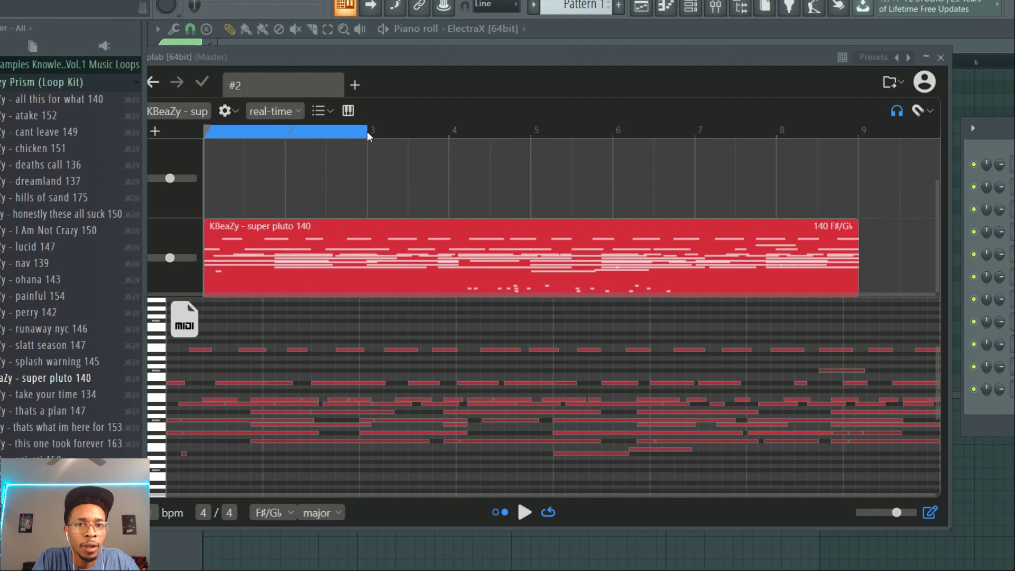
drag(413, 128, 530, 178)
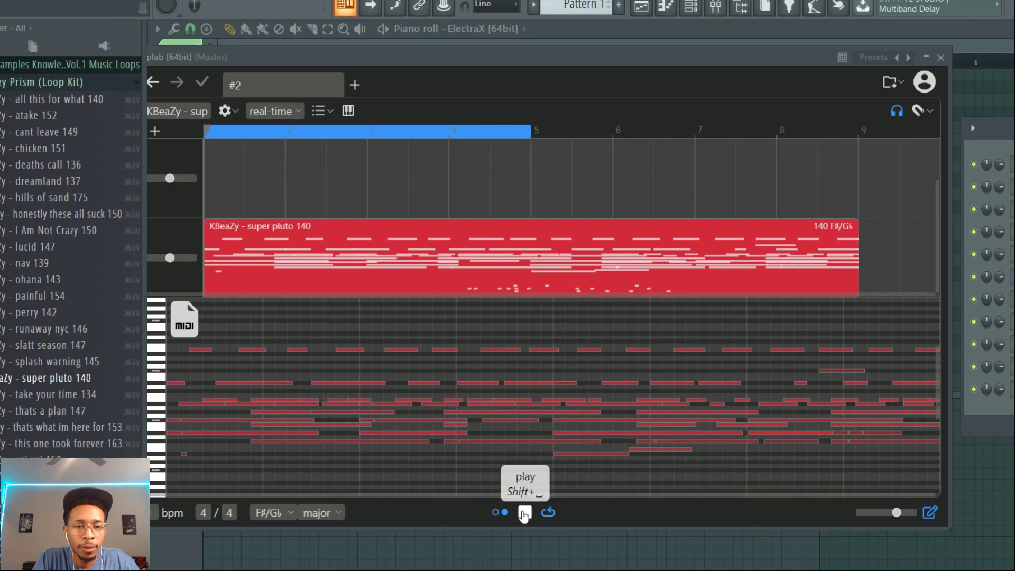
click(525, 512)
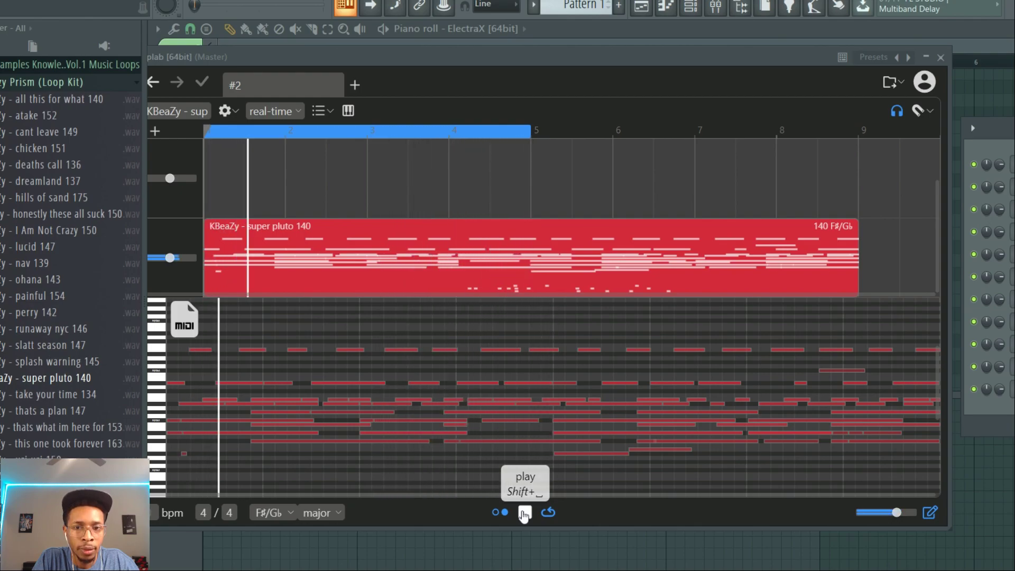
click(525, 513)
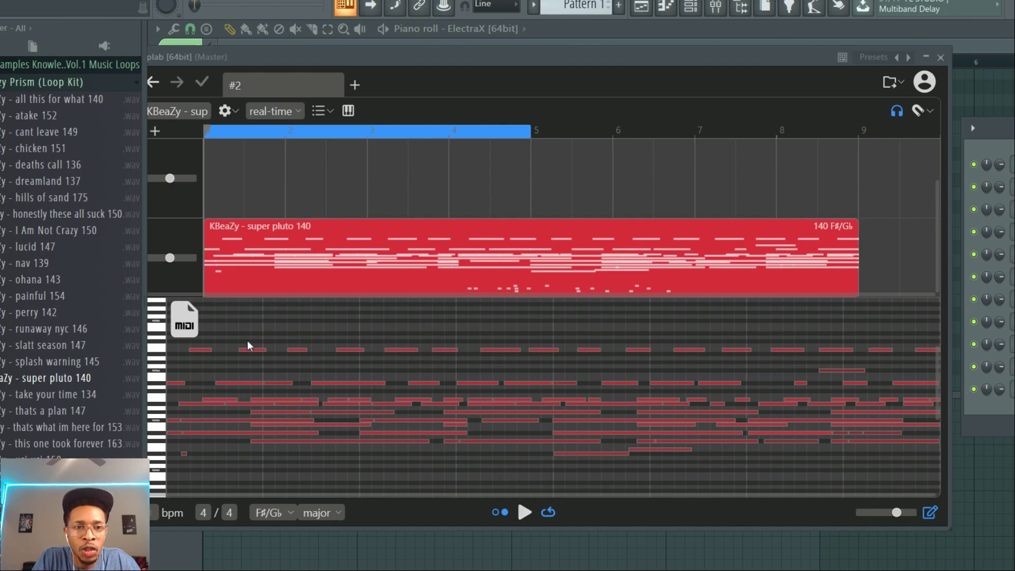
mouse_move(184, 323)
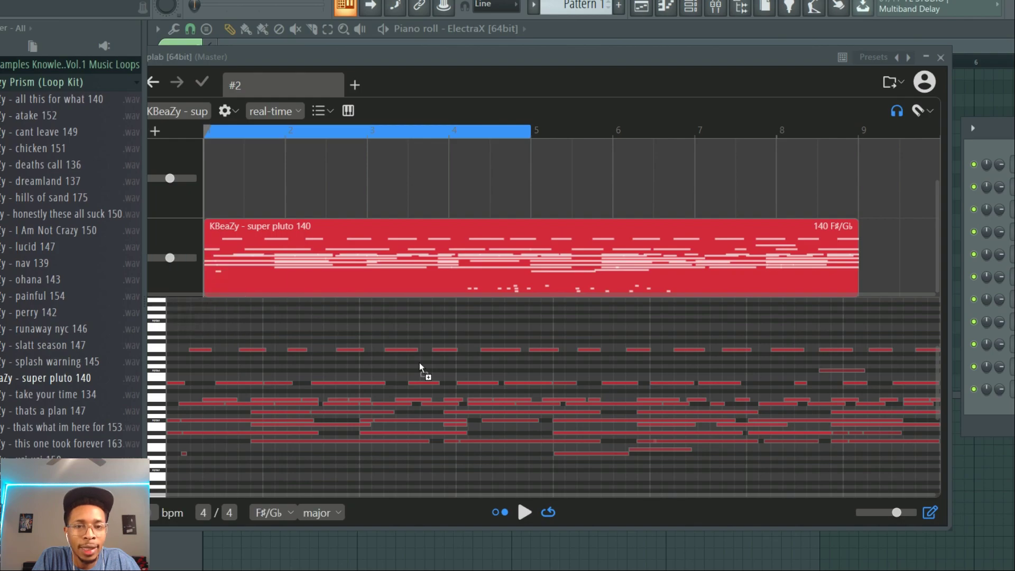
- Drop the converted MIDI into ElectraX's piano roll and play the pattern, with the channel rack moved aside
drag(184, 323, 983, 237)
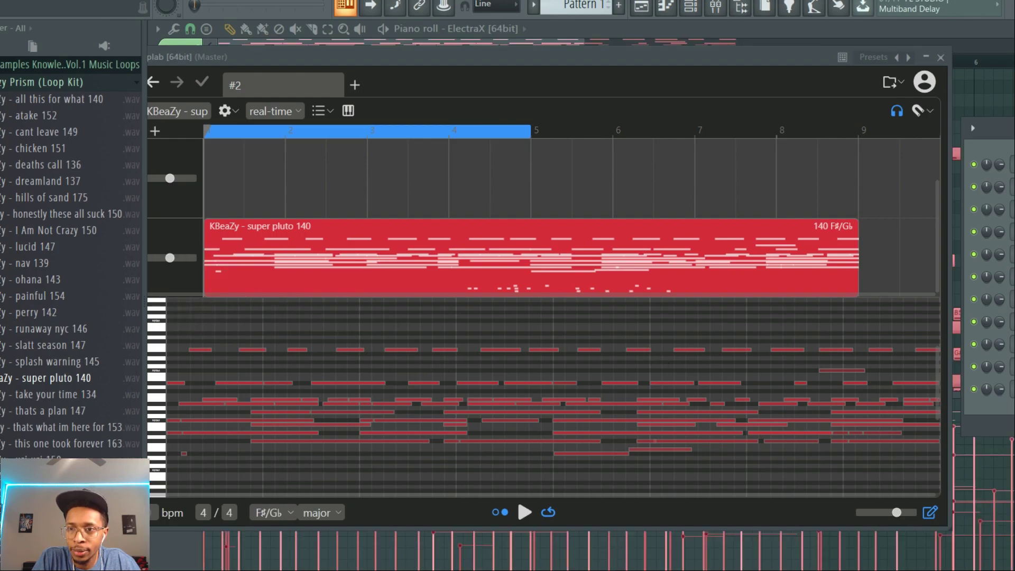
drag(1006, 133, 365, 120)
key(space)
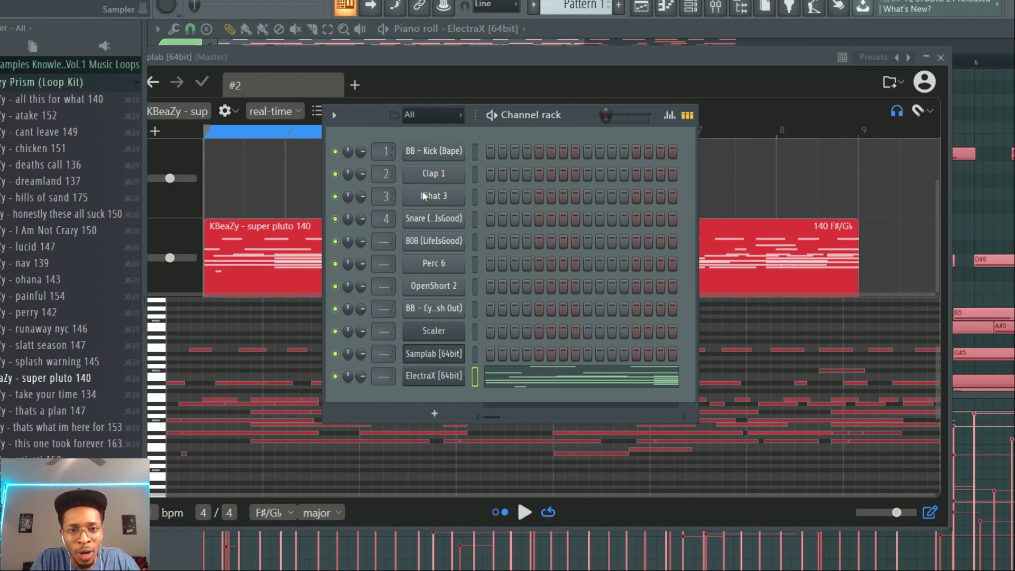
drag(373, 114, 853, 184)
- Move Samplab aside to reveal the piano roll, then switch to the Playlist with F5
click(452, 103)
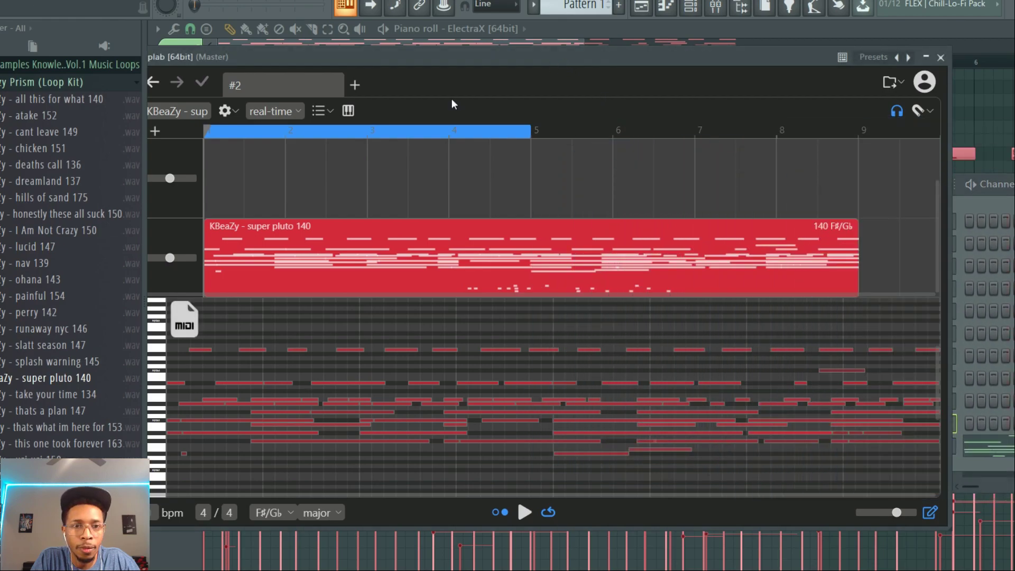
mouse_move(221, 318)
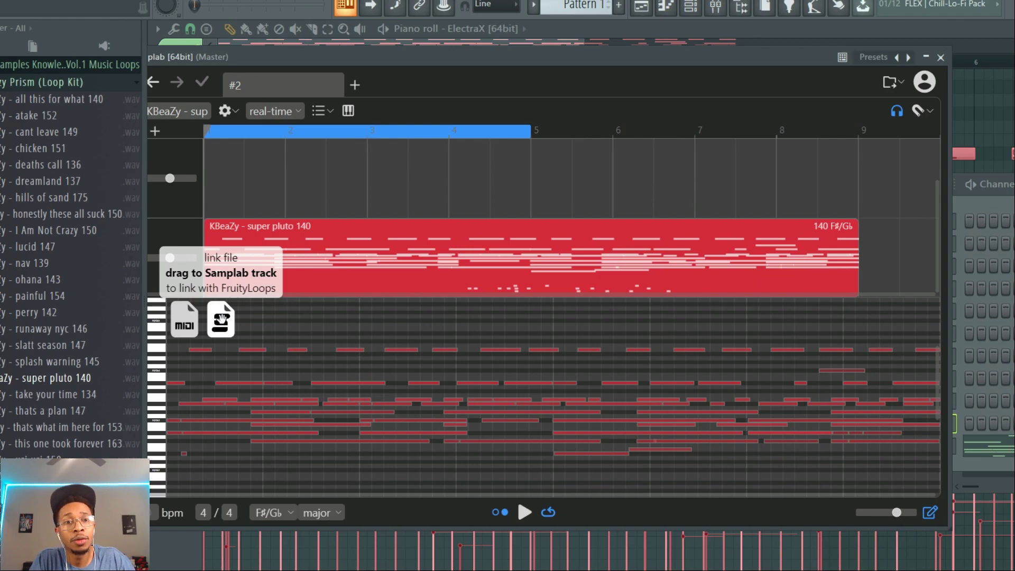
drag(299, 58, 722, 95)
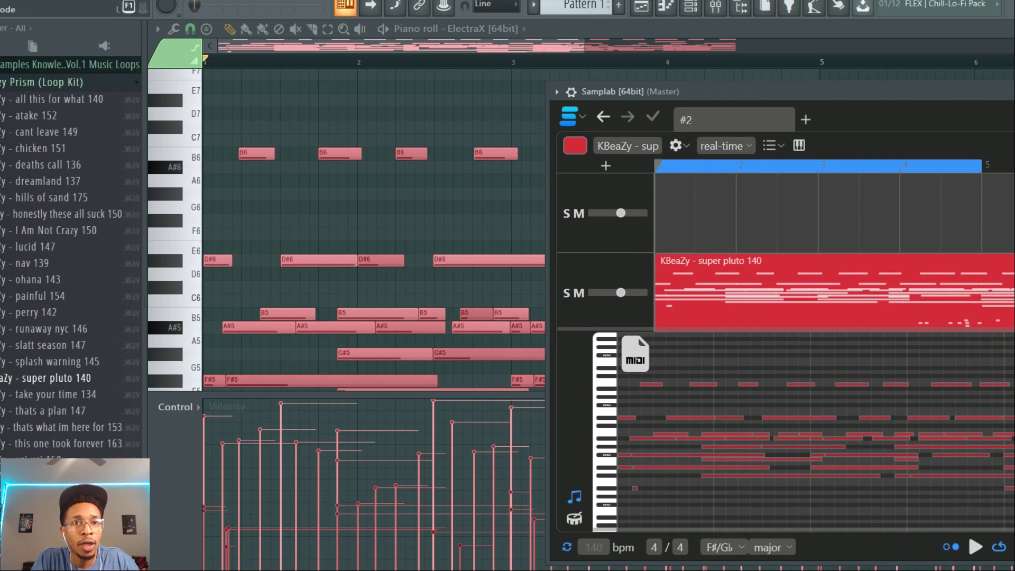
key(F5)
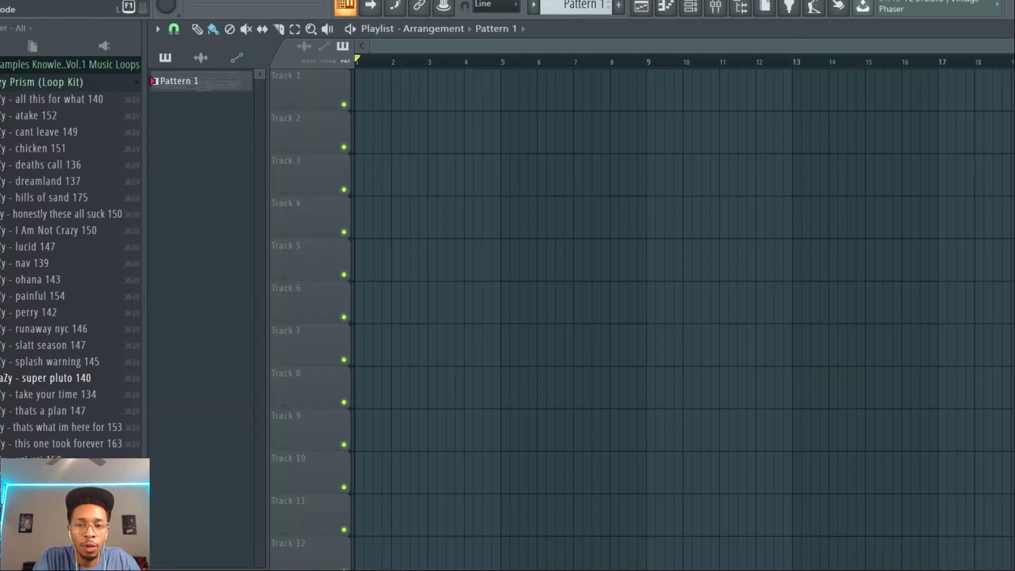
- Drop Samplab's converted MIDI onto playlist Track 1 as a Pattern 1 clip, then delete it
key(F6)
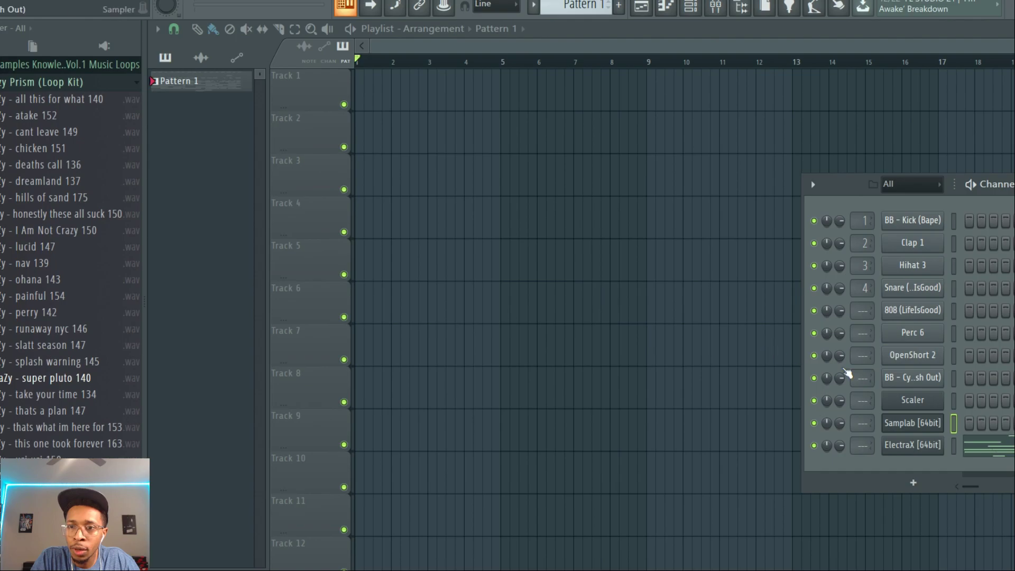
click(912, 426)
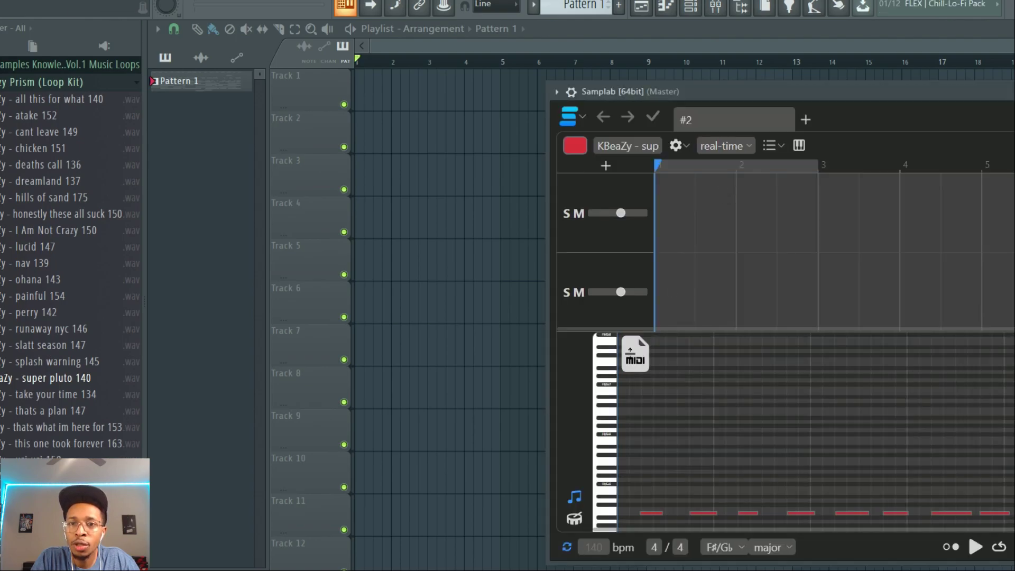
drag(635, 353, 500, 187)
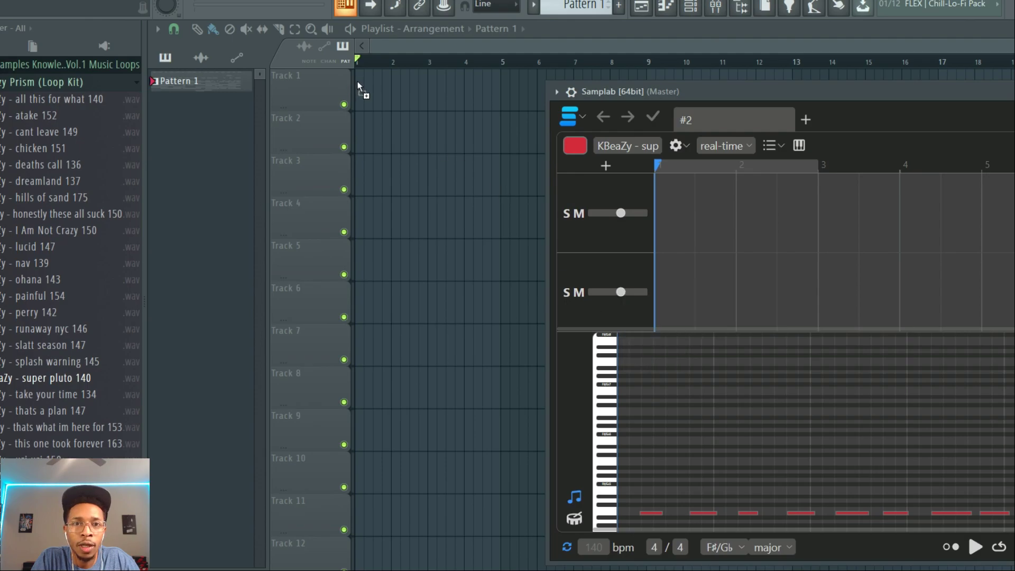
drag(356, 81, 374, 84)
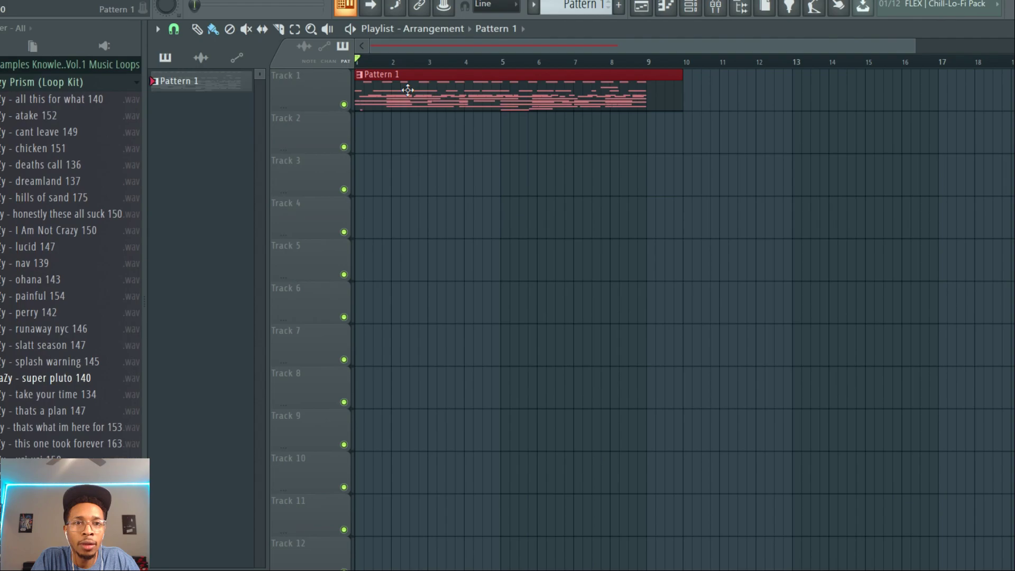
right_click(408, 90)
- Drag Samplab's linked audio file onto Track 1, then reopen Samplab from the channel rack
key(F6)
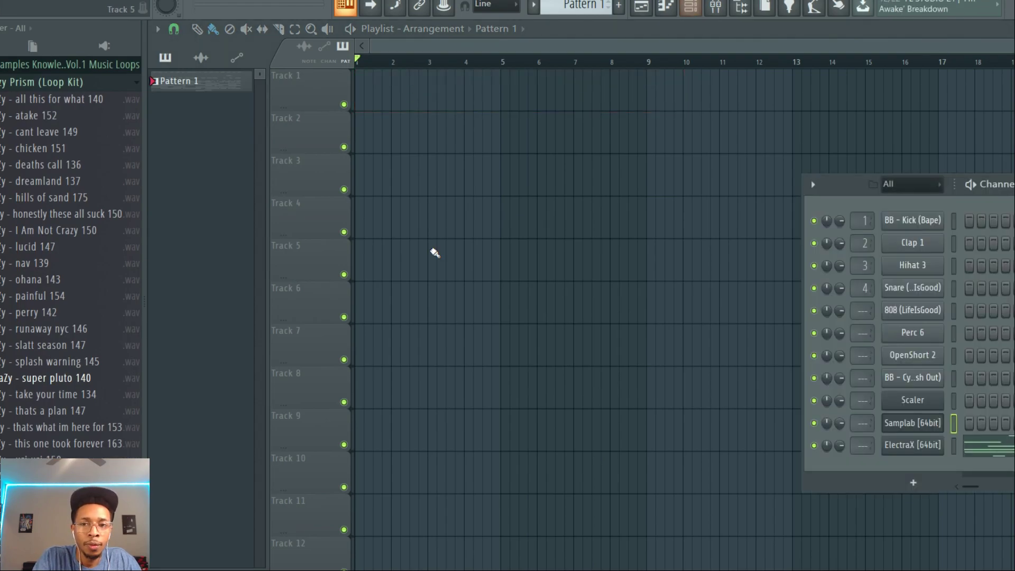
click(915, 423)
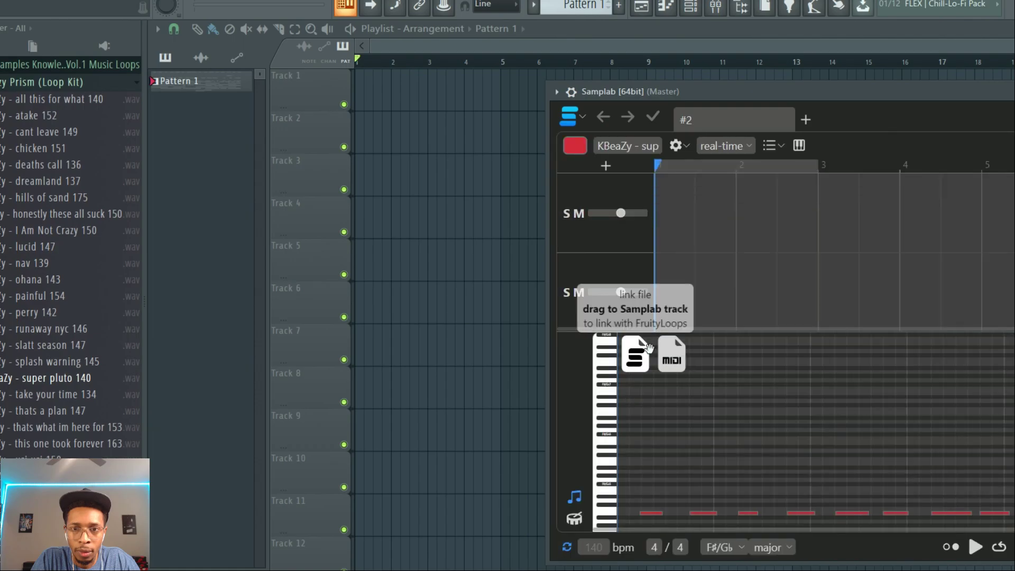
drag(642, 356, 519, 192)
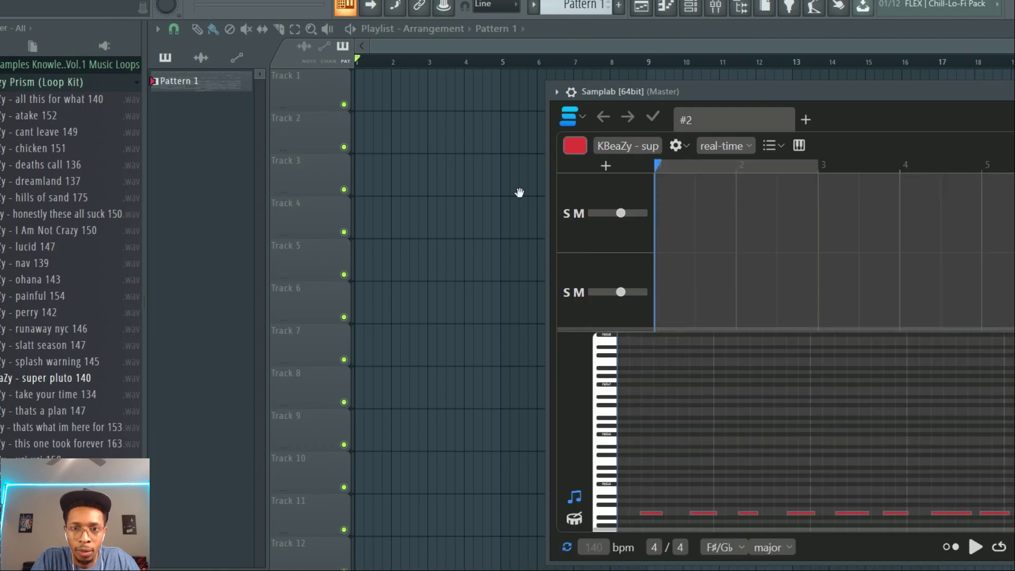
drag(355, 88, 356, 87)
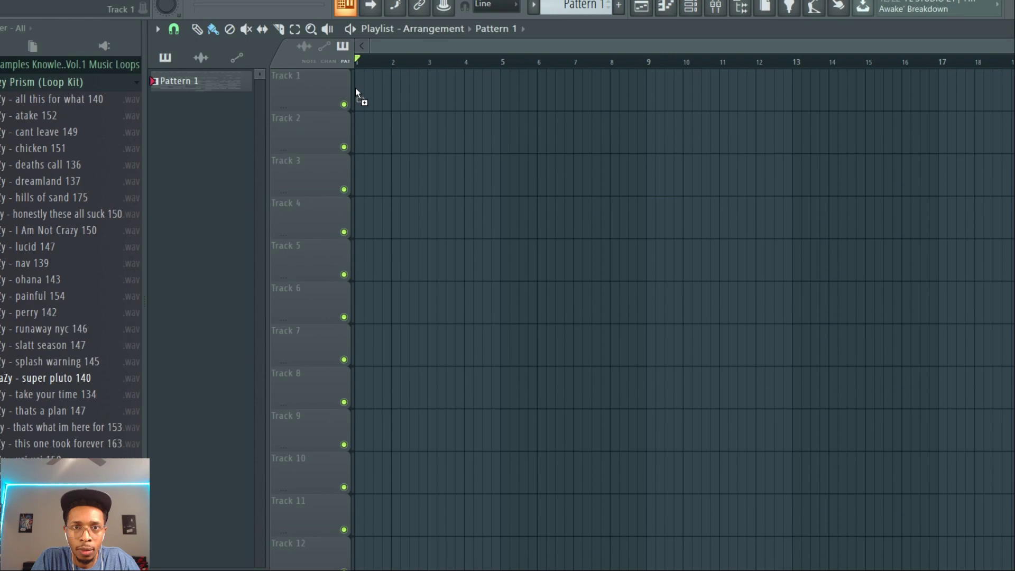
key(F6)
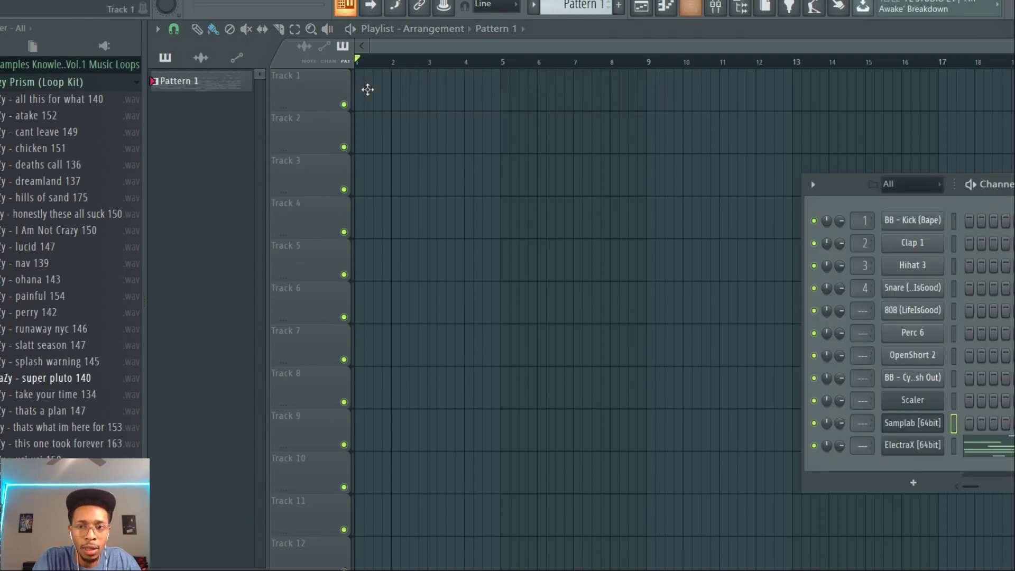
click(913, 423)
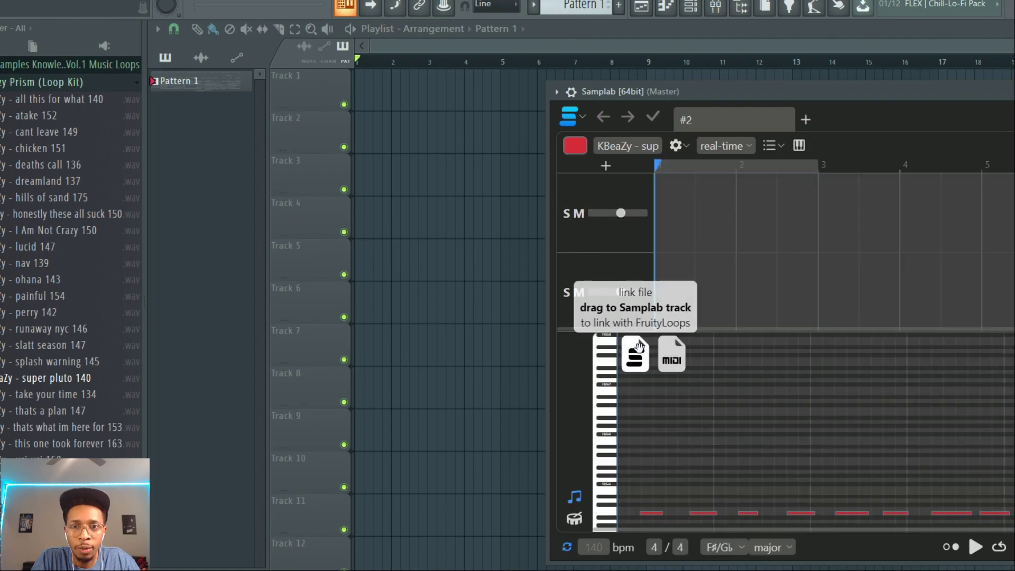
- Hide the drums stem, split the loop into instrumental and drums clips, and delete the drums clip
drag(880, 91, 588, 47)
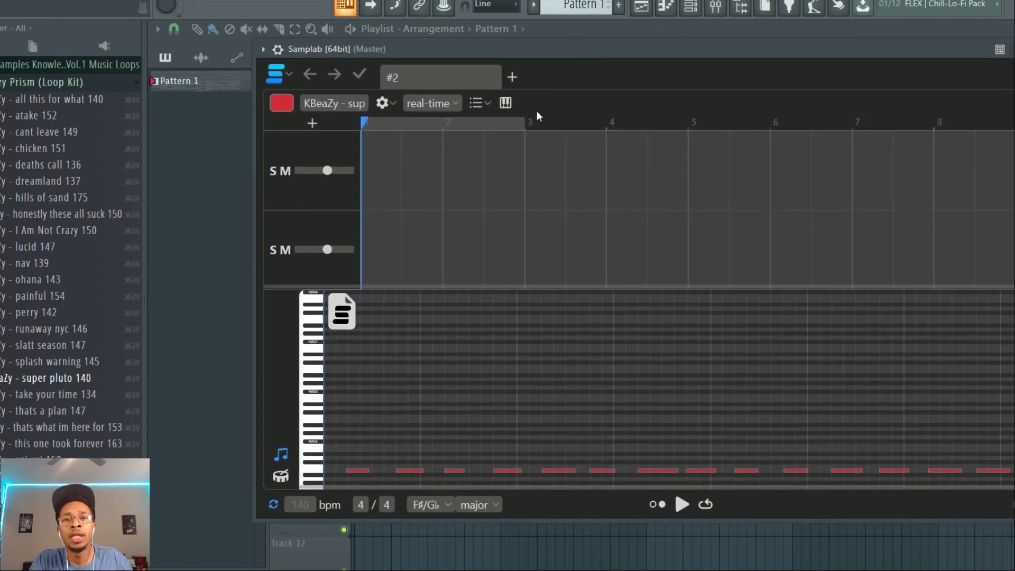
click(490, 103)
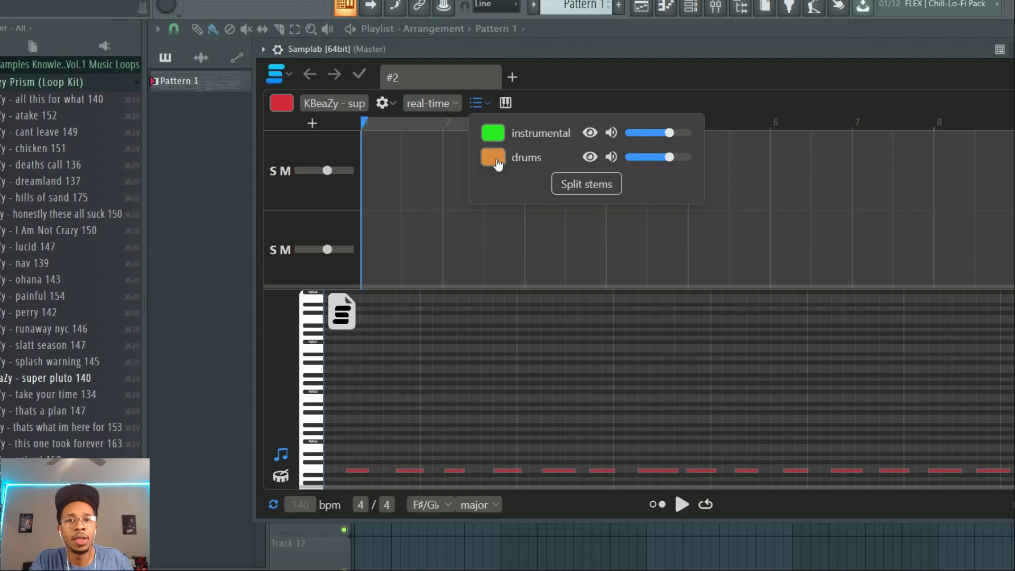
click(495, 159)
click(589, 157)
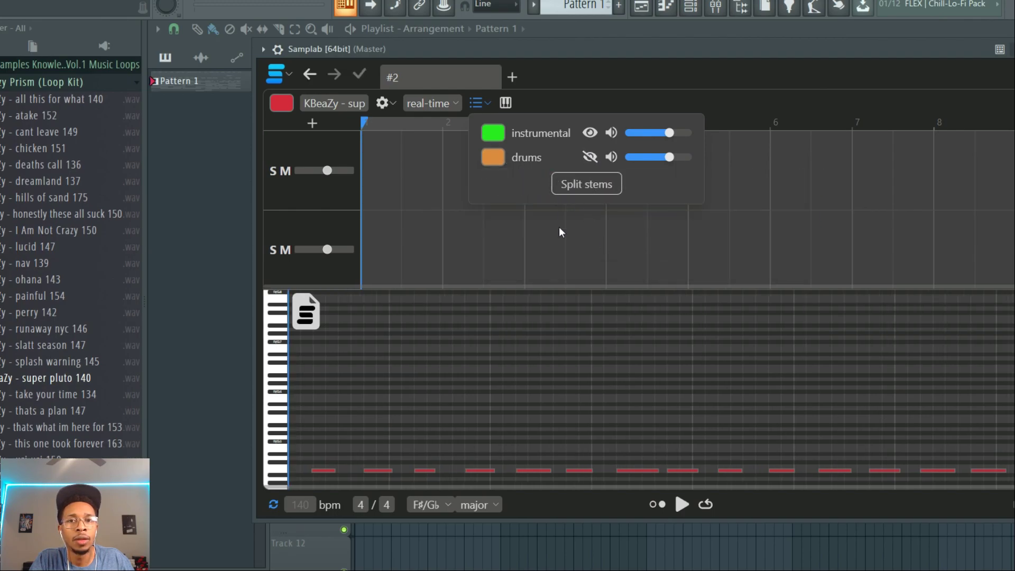
click(587, 185)
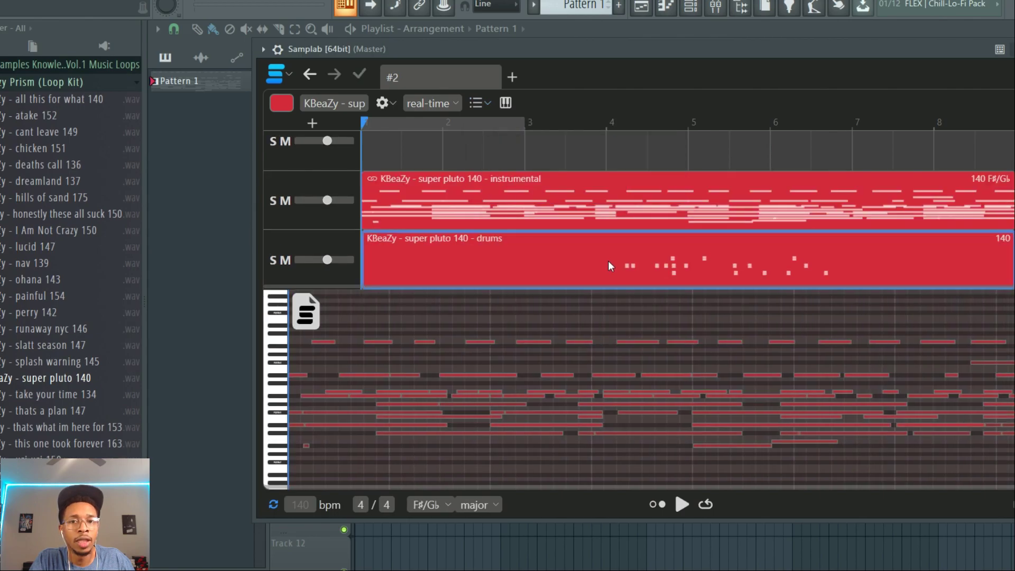
key(Delete)
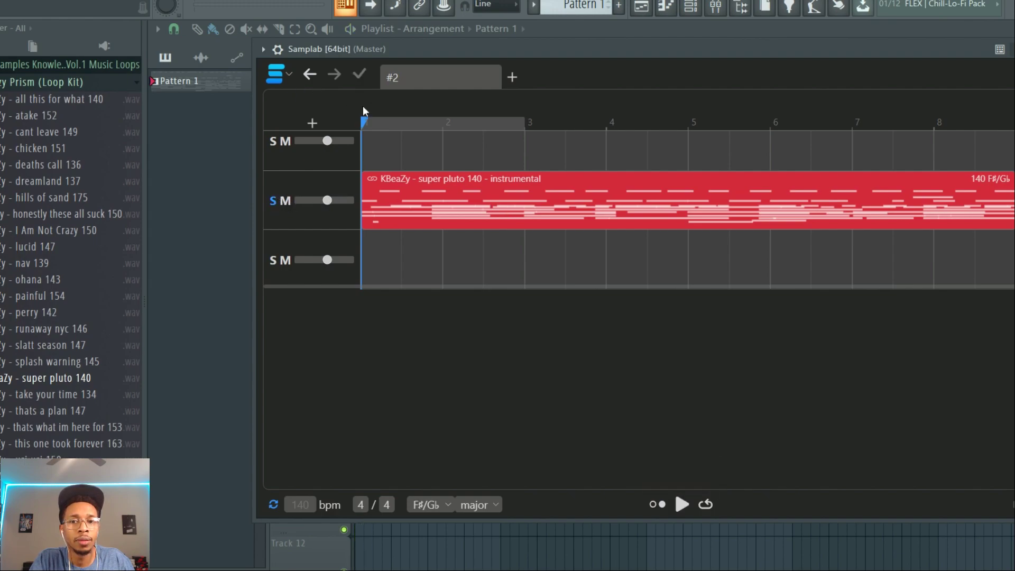
- Briefly play the instrumental stem, then show its transcribed notes in Samplab's note grid
click(682, 505)
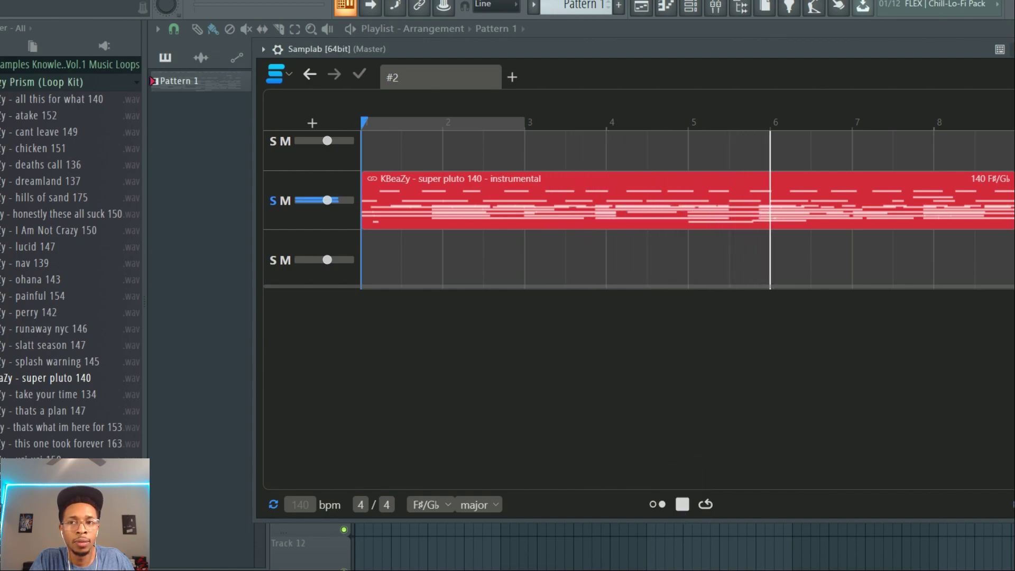
key(space)
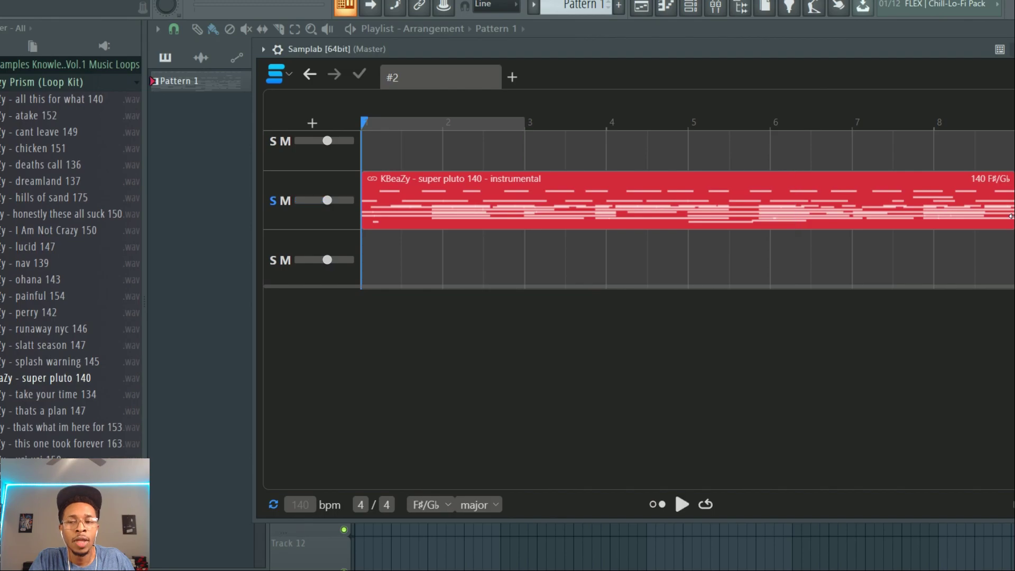
click(741, 197)
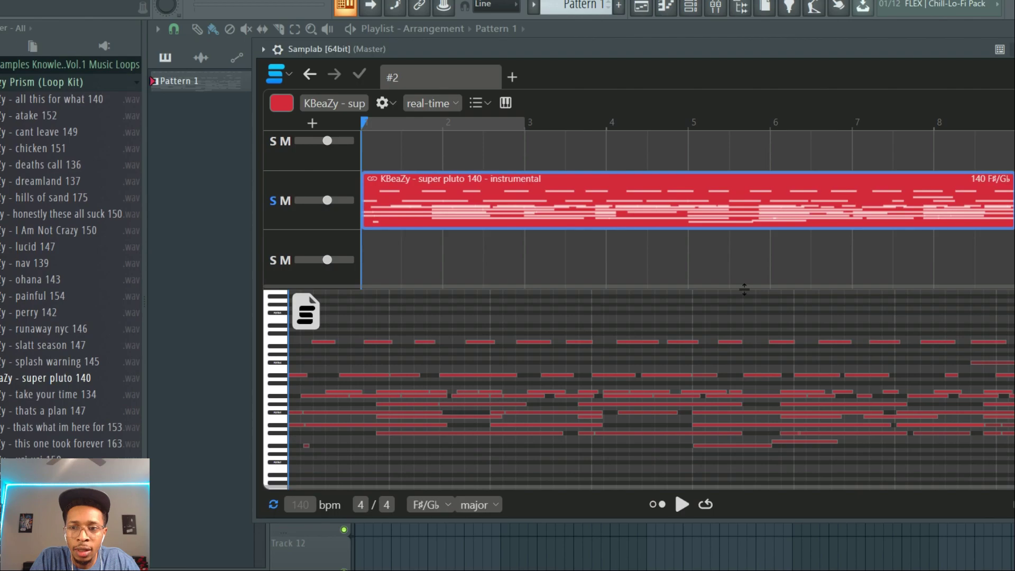
- Enlarge the note editor and move the A#/Bb3 note down to C#/Db3
drag(744, 289, 694, 96)
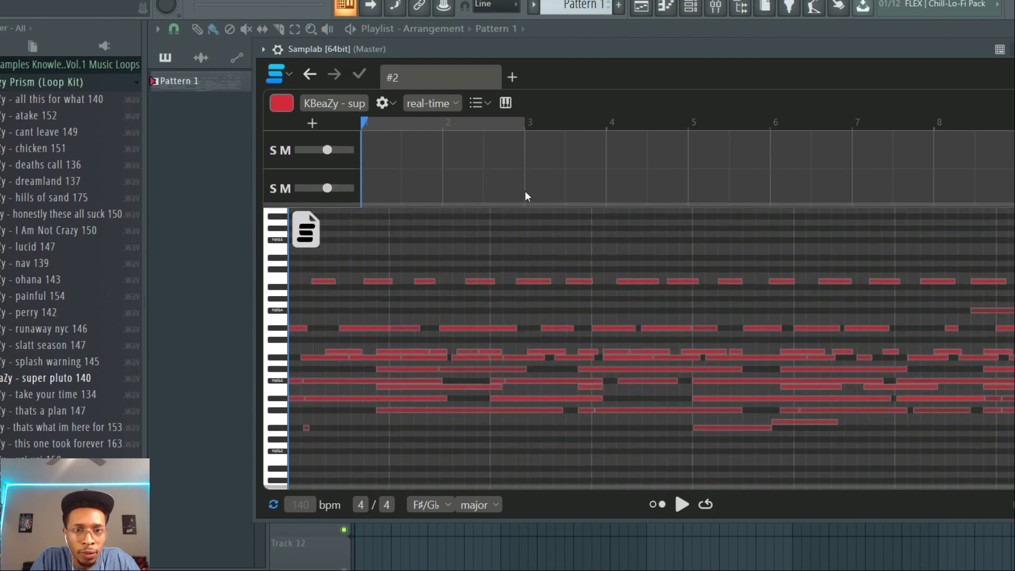
click(324, 282)
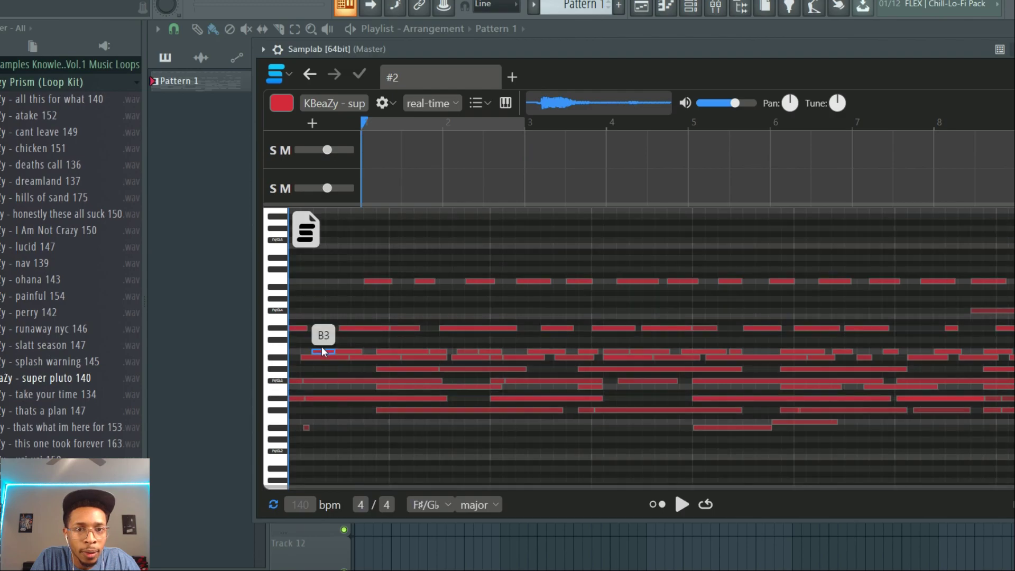
click(321, 358)
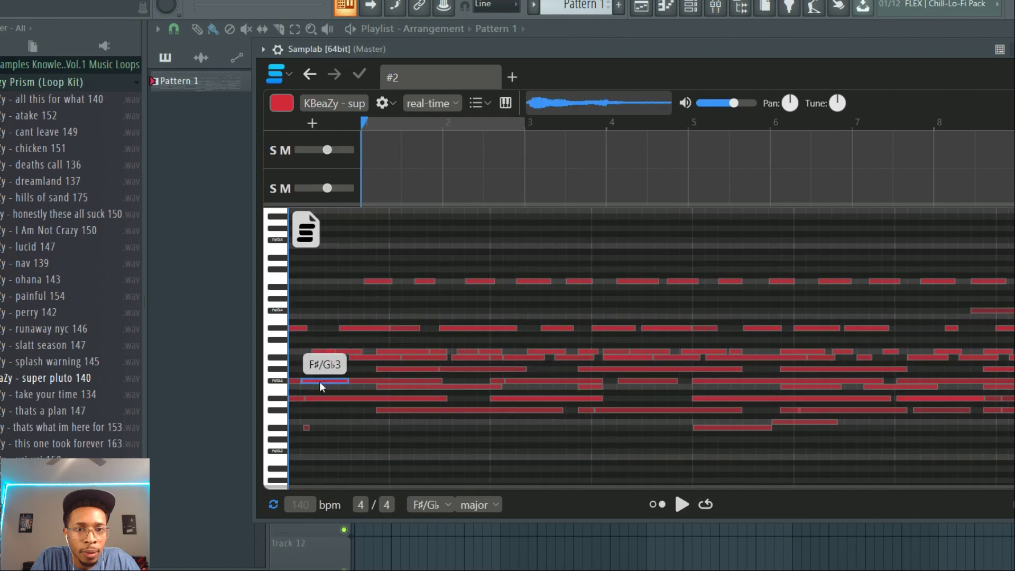
drag(319, 381, 320, 411)
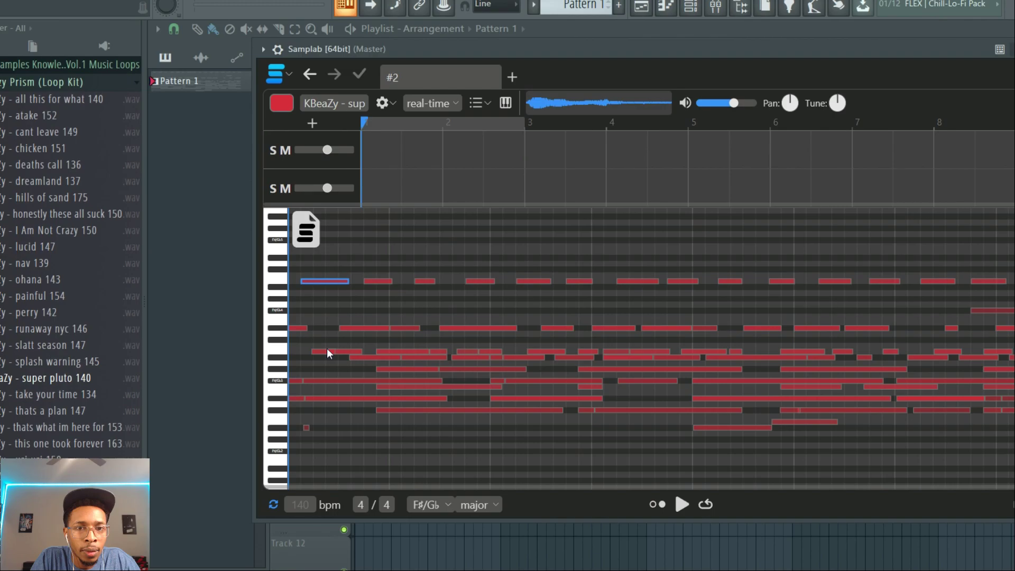
key(space)
- Shift another note to F4 and play the edited loop from bar 1
click(356, 327)
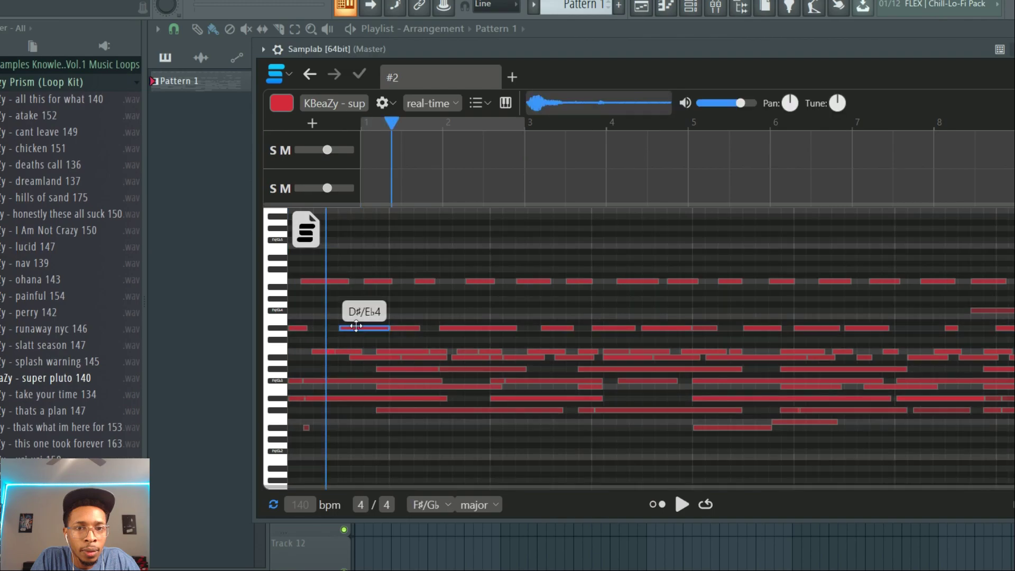
drag(356, 327, 353, 349)
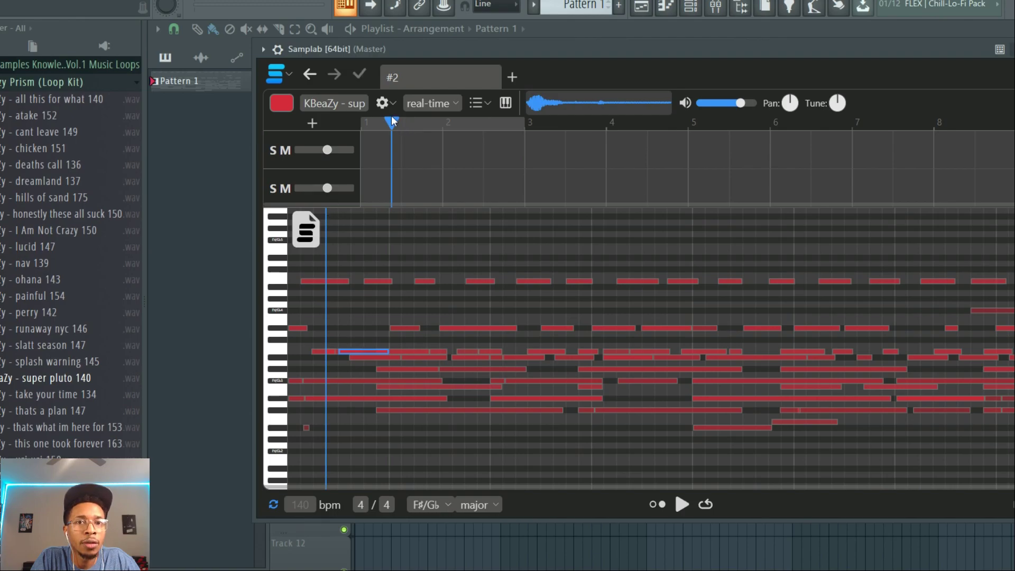
click(343, 124)
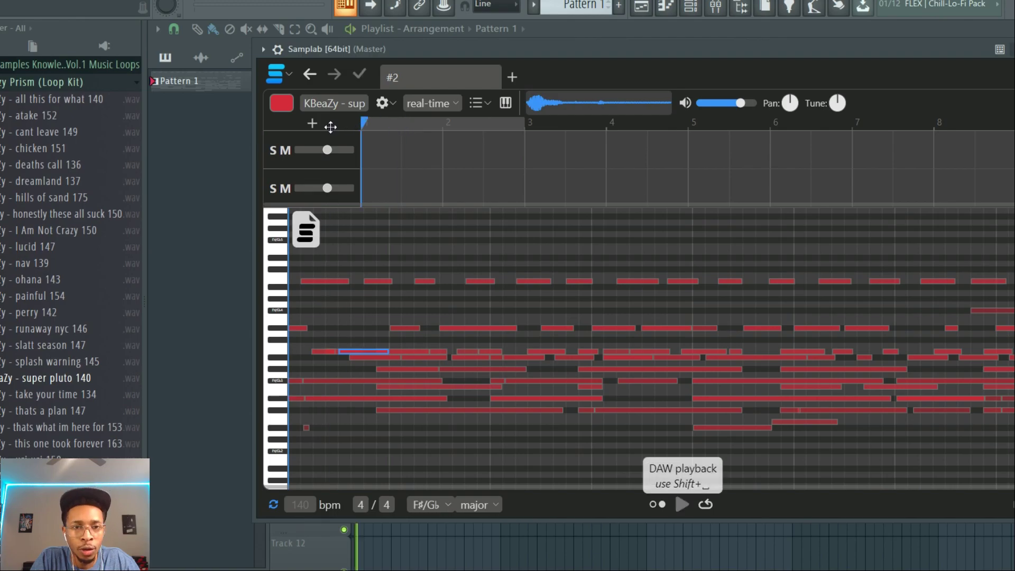
click(682, 505)
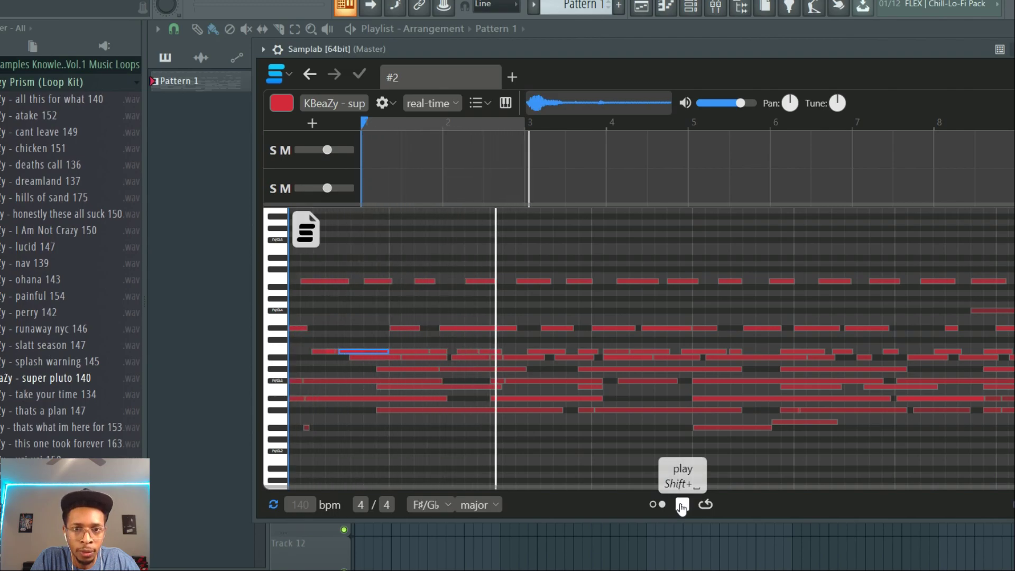
click(682, 504)
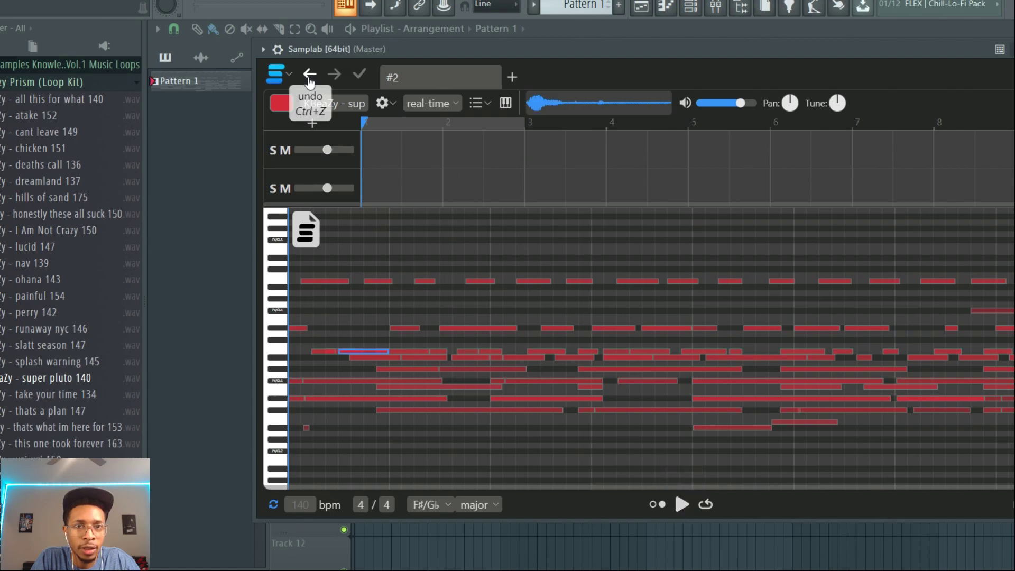
- Play the edited loop once more, then drag the Samplab window to the bottom right
click(682, 505)
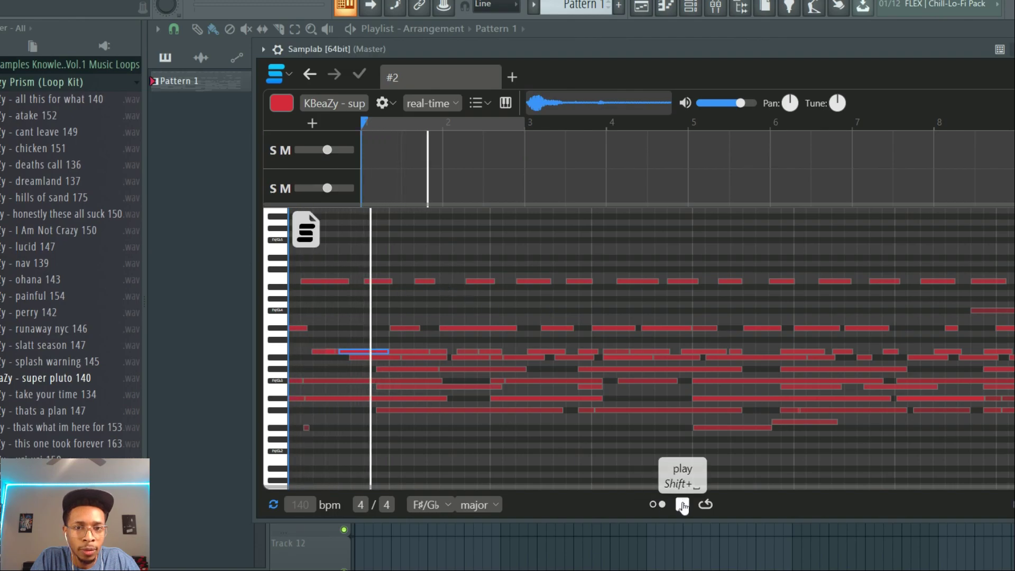
click(682, 504)
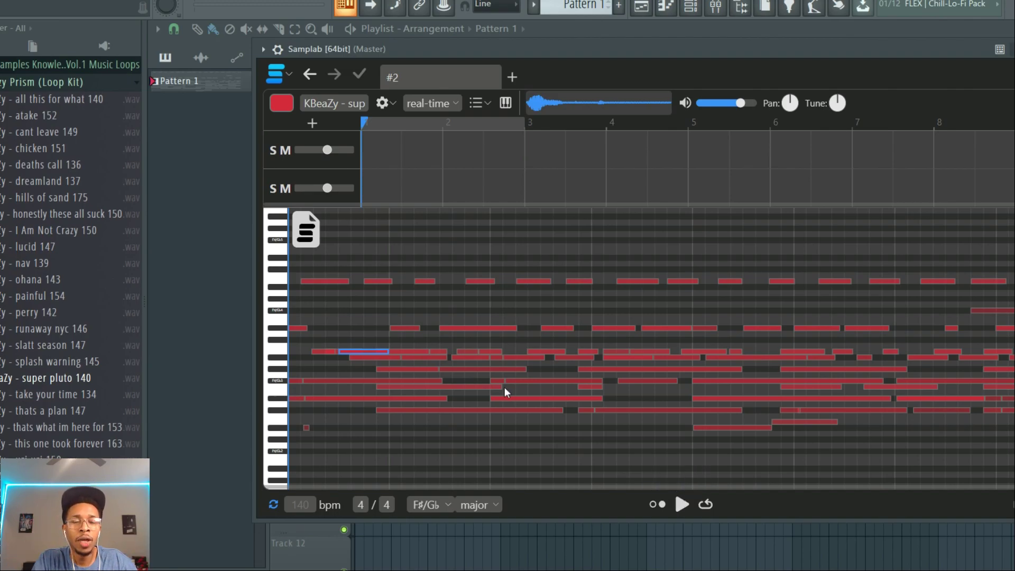
mouse_move(307, 233)
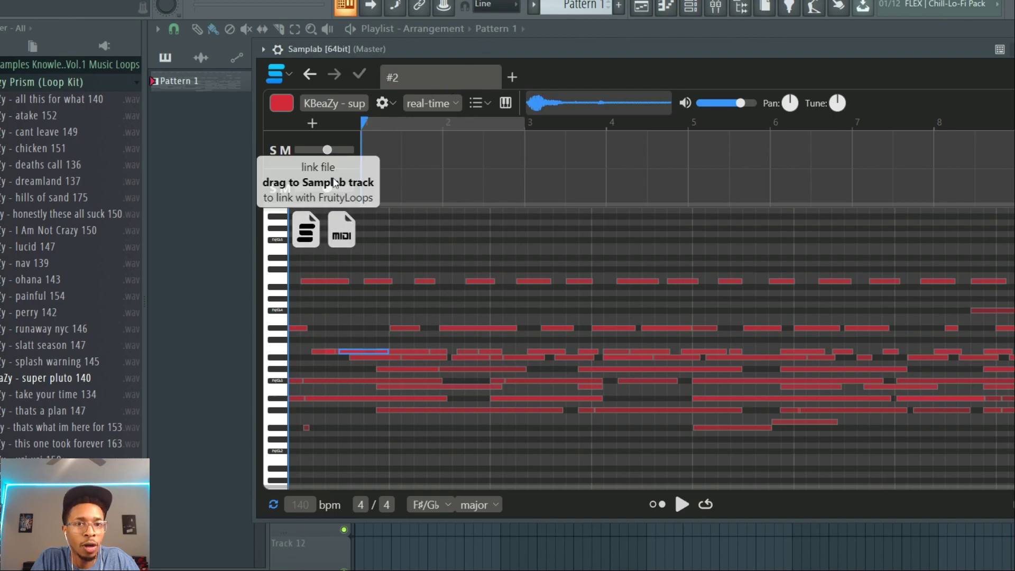
drag(435, 49, 694, 504)
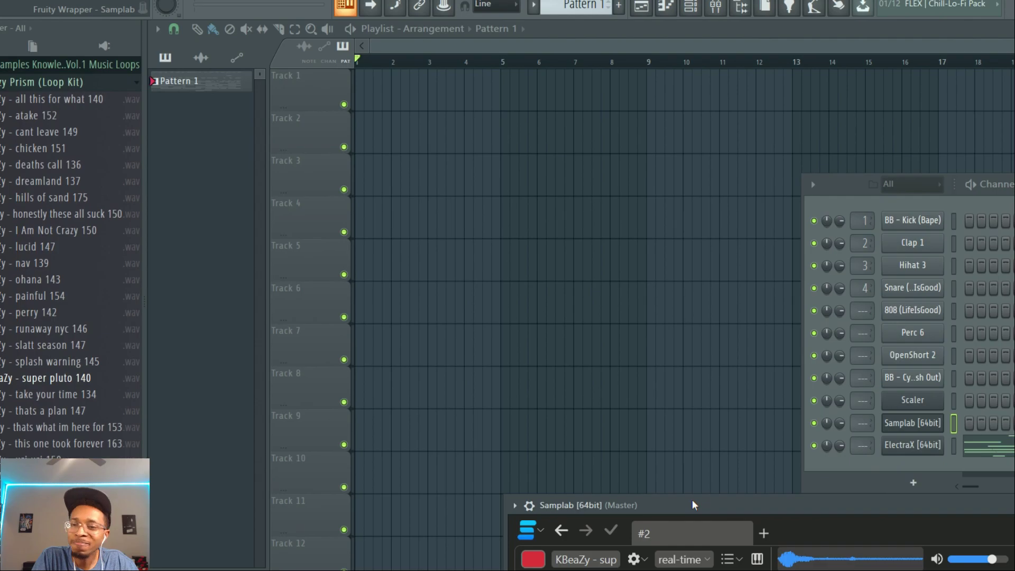
- Move the channel rack into view and select the painful 154 loop in the browser
drag(846, 184, 586, 68)
right_click(655, 332)
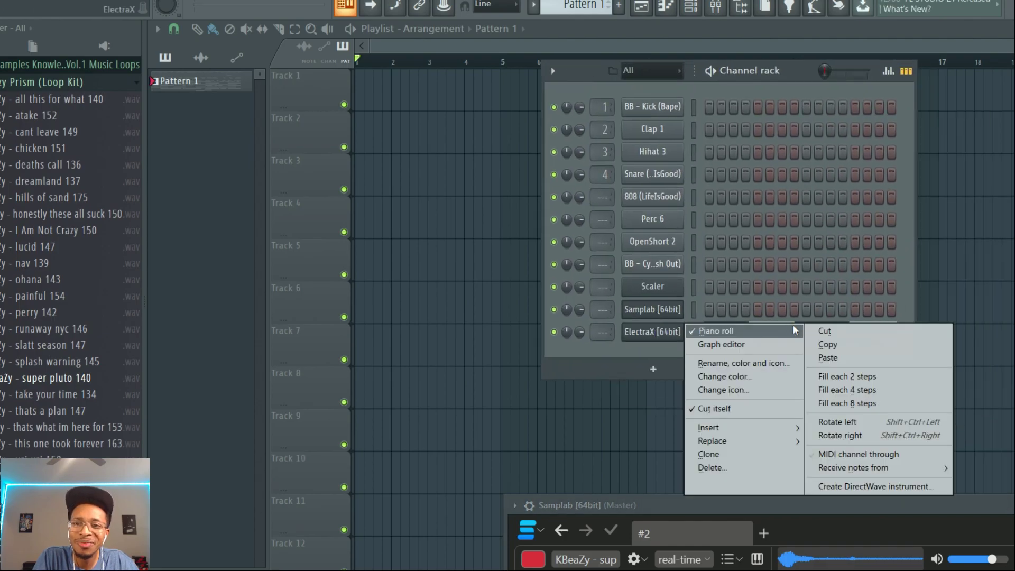
click(852, 332)
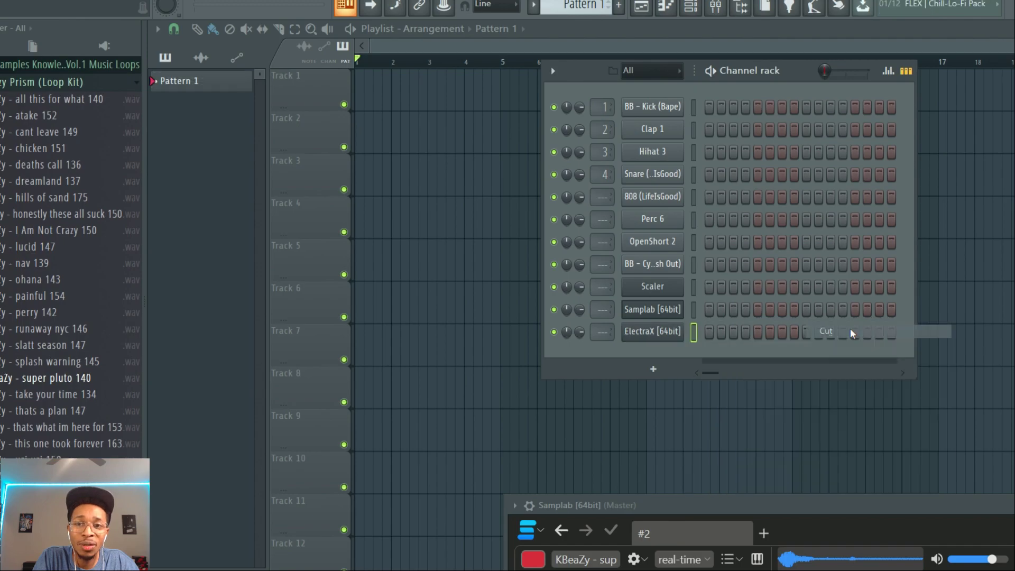
click(42, 298)
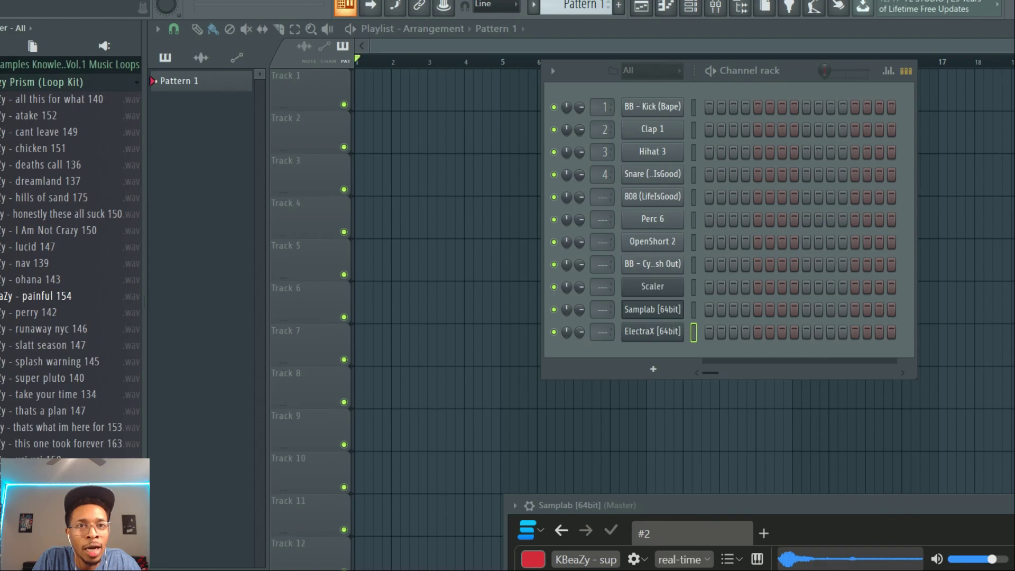
click(512, 316)
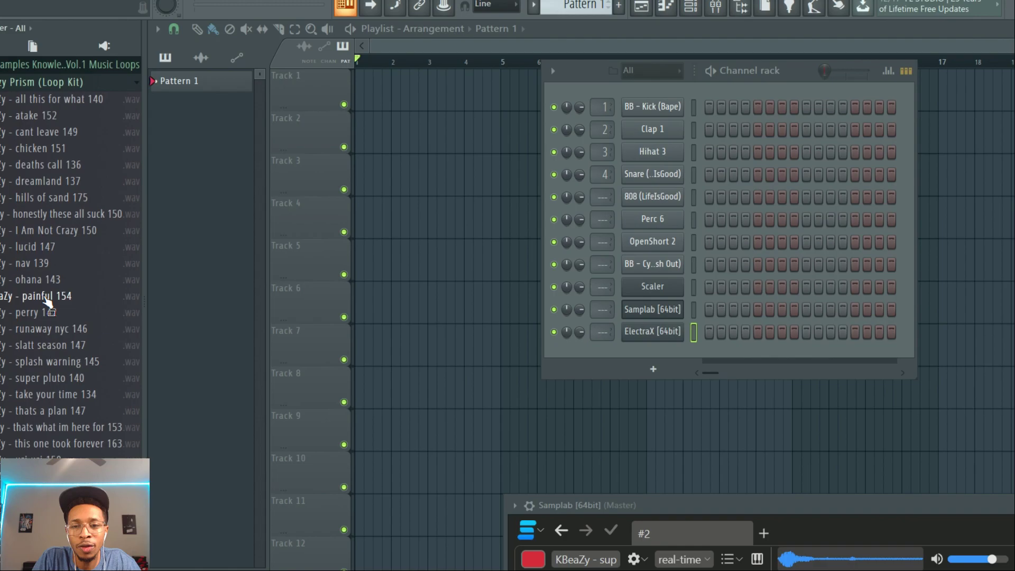
- Drag the painful 154 loop into Samplab and preview it in the import dialog
drag(692, 511, 537, 98)
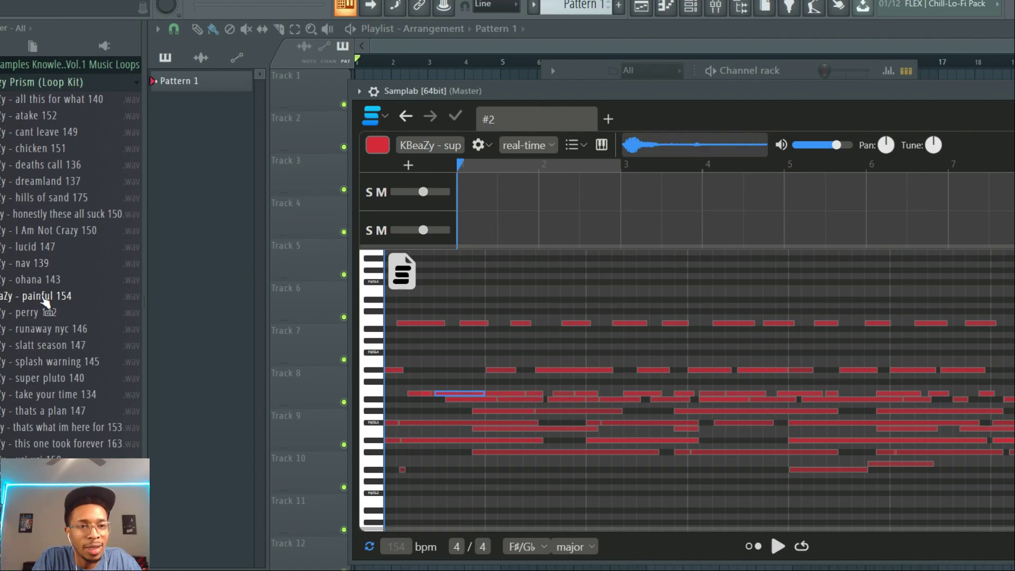
drag(39, 299, 469, 374)
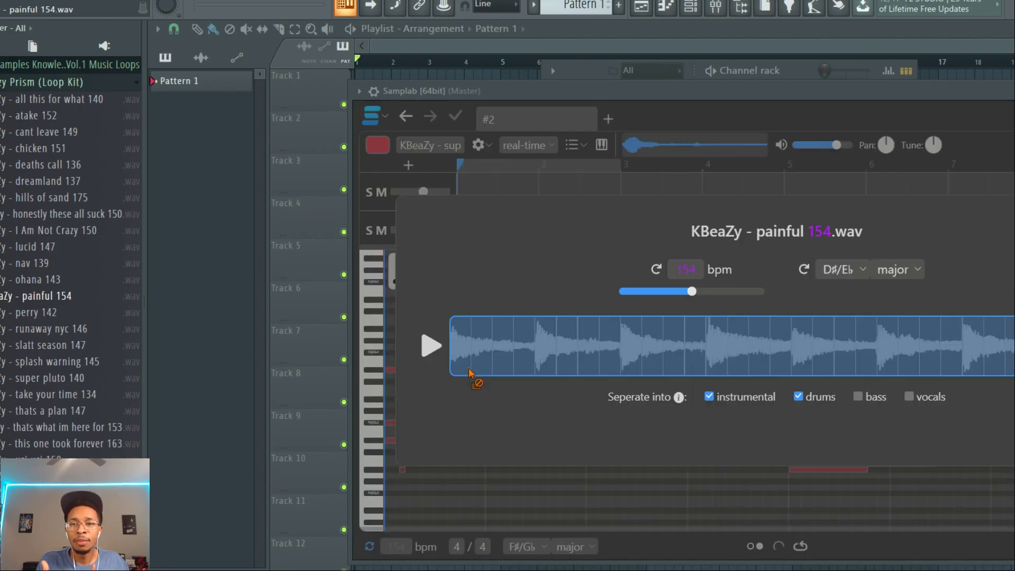
drag(825, 91, 689, 77)
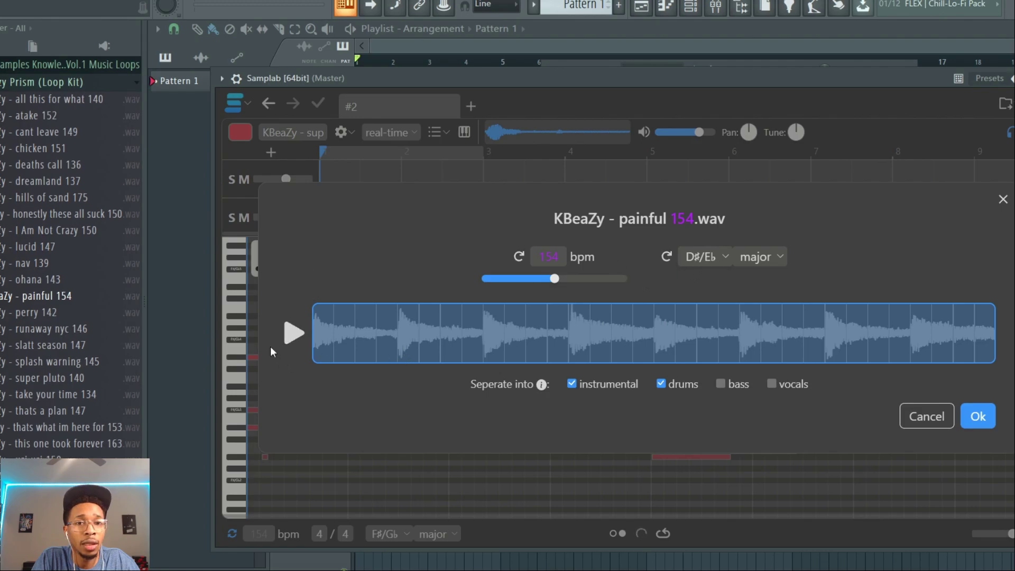
click(294, 338)
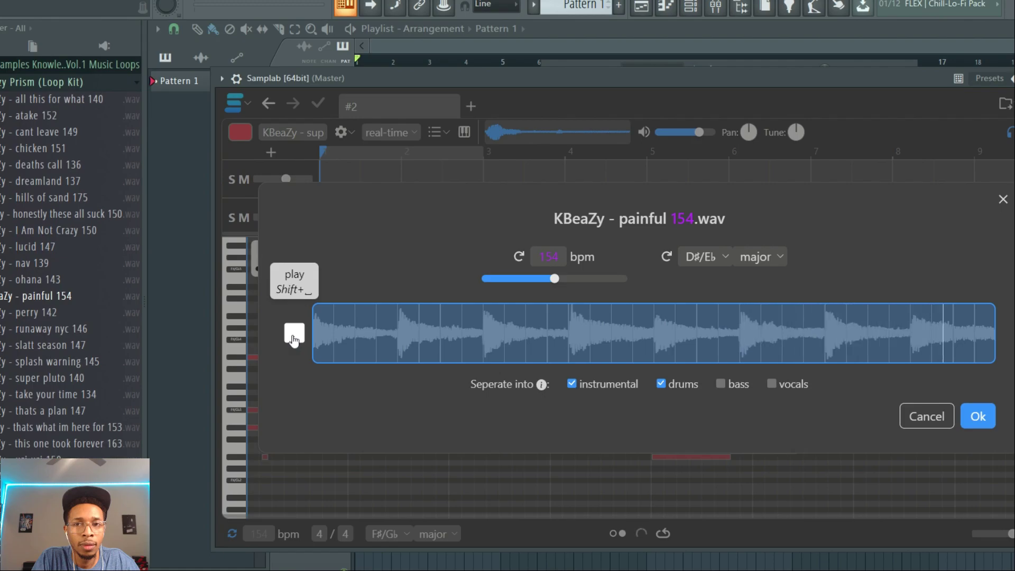
click(294, 334)
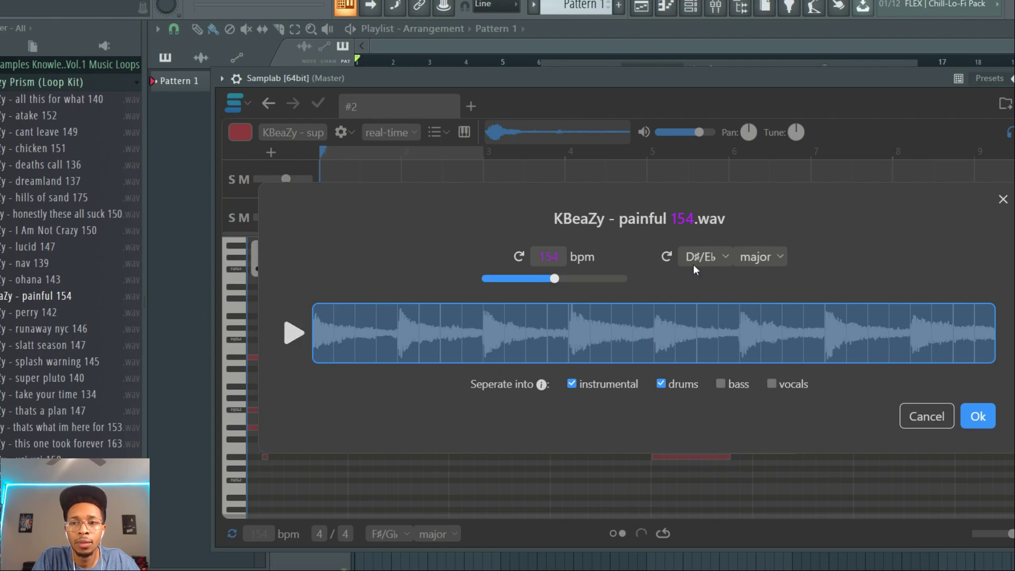
- Confirm the import, set a loop region over the whole painful 154 clip, and play it
click(978, 422)
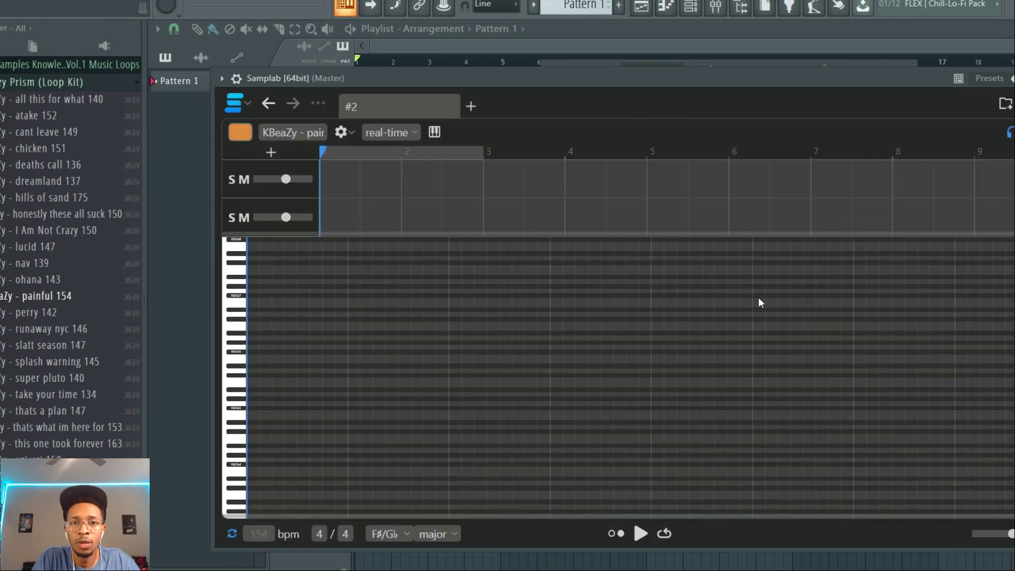
click(285, 171)
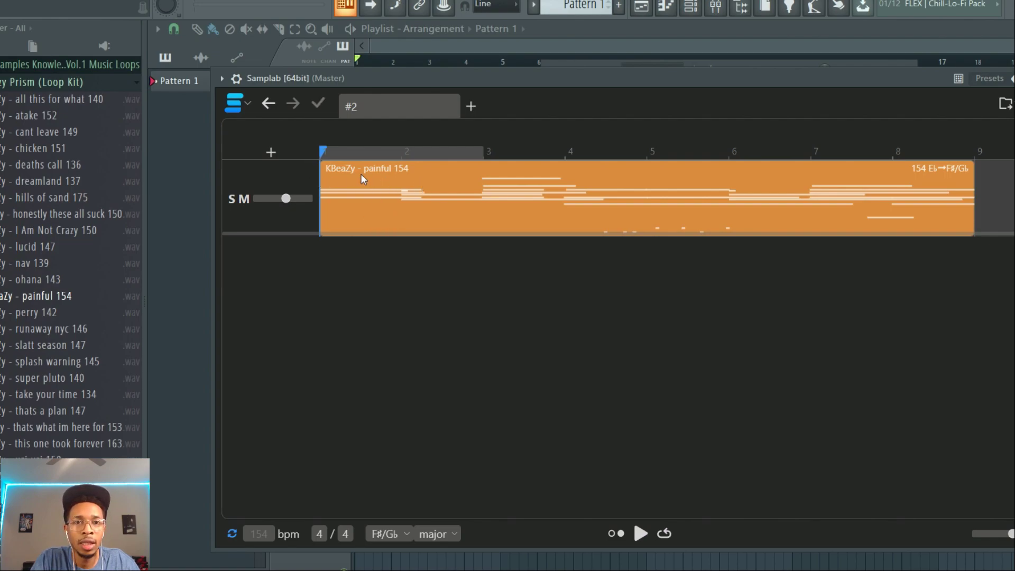
click(372, 153)
drag(483, 151, 959, 165)
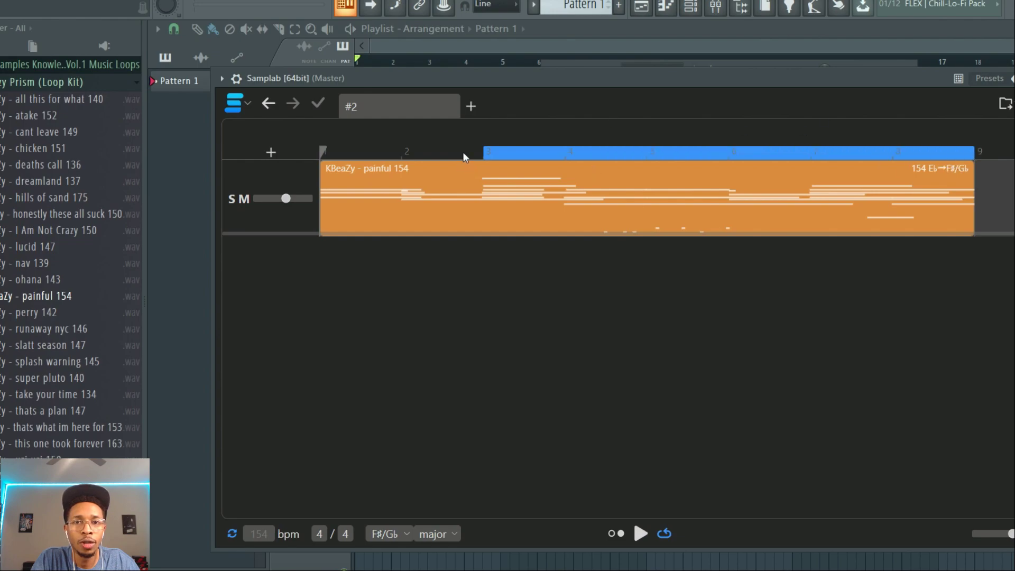
drag(476, 153, 315, 166)
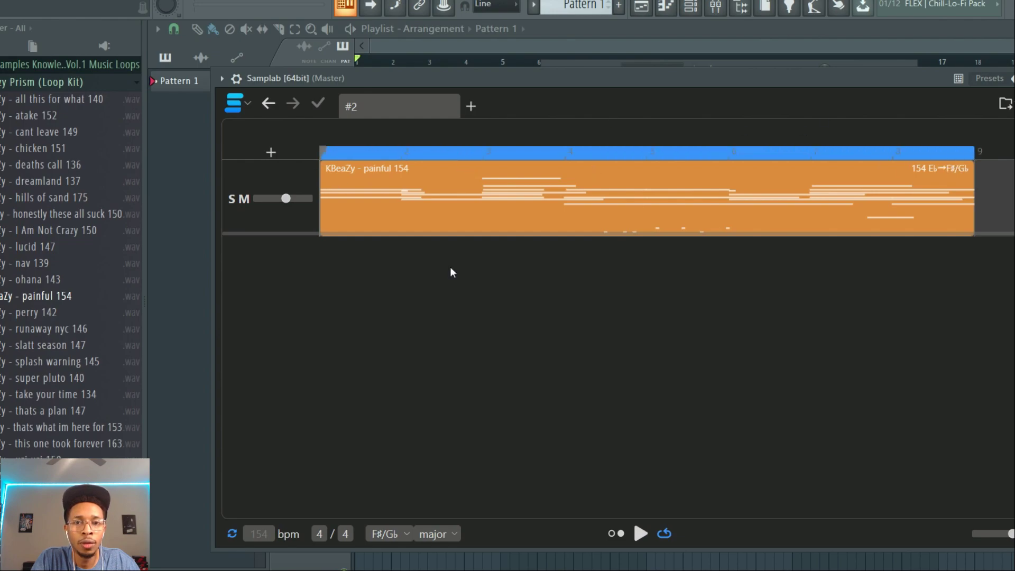
click(641, 535)
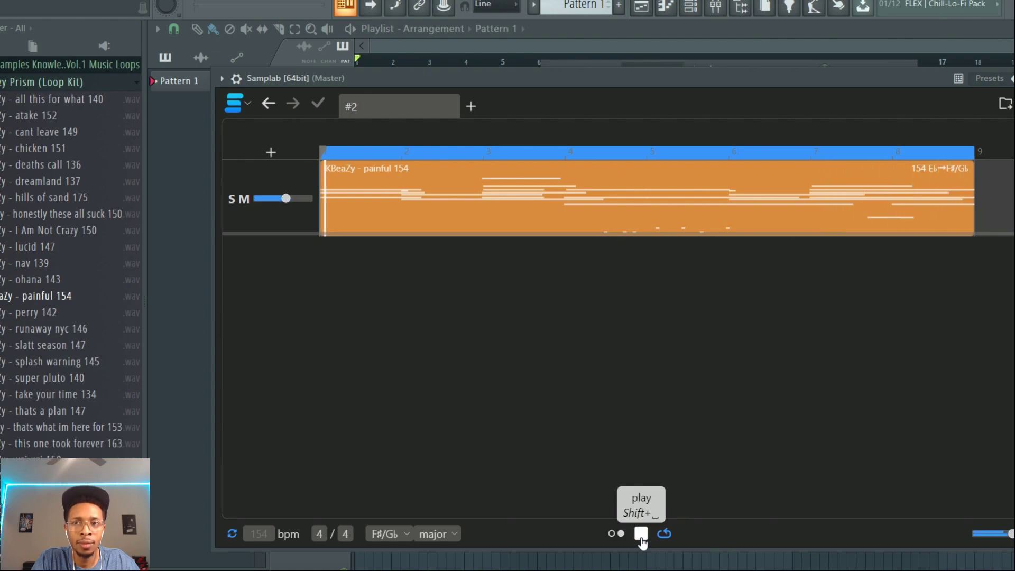
click(641, 537)
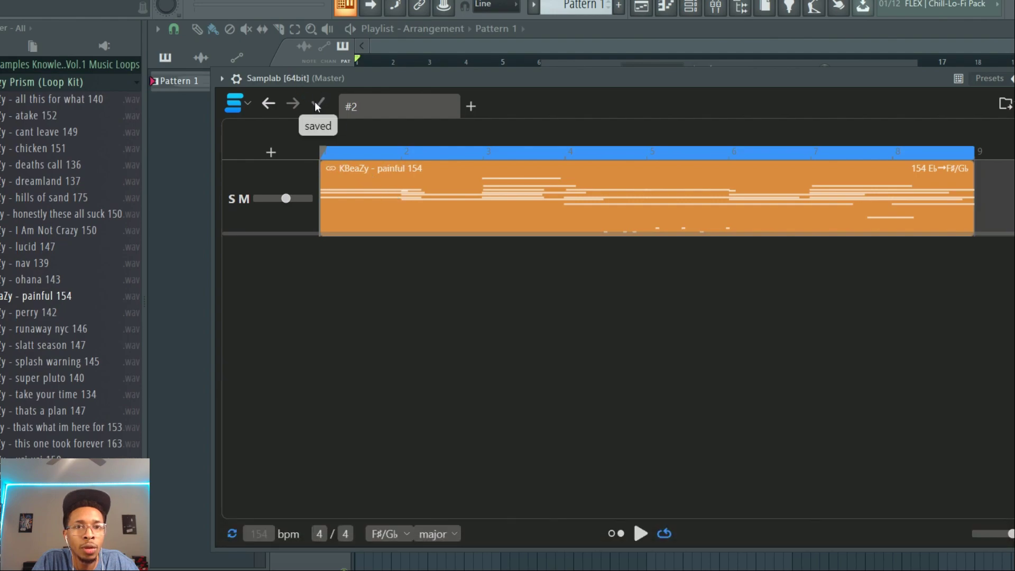
- Open the clip's notes and switch the conversion mode to premium quality
click(340, 202)
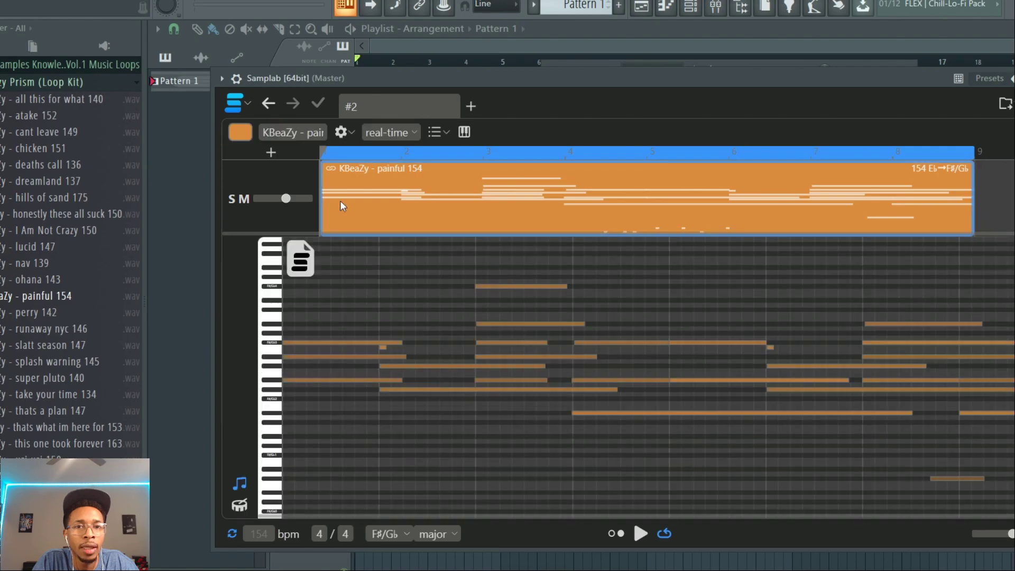
mouse_move(289, 266)
click(415, 135)
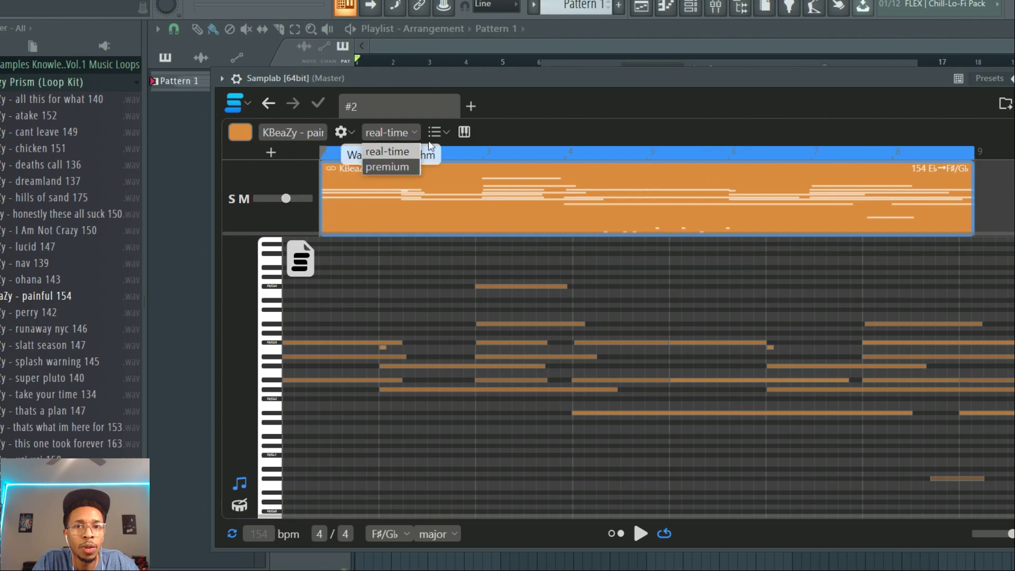
click(389, 171)
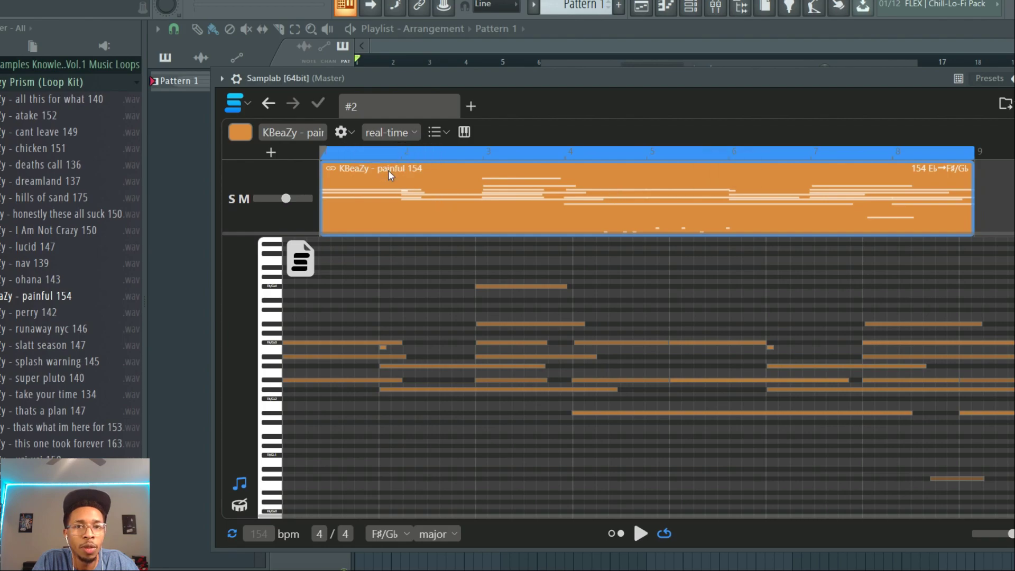
click(411, 135)
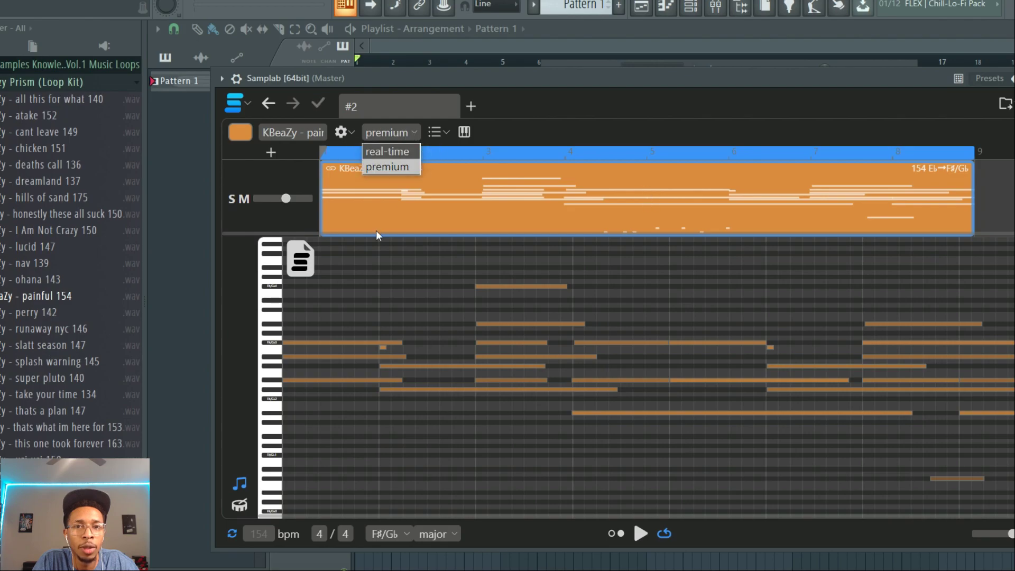
- Split the loop into instrumental and drums stems and delete the drums clip
click(447, 133)
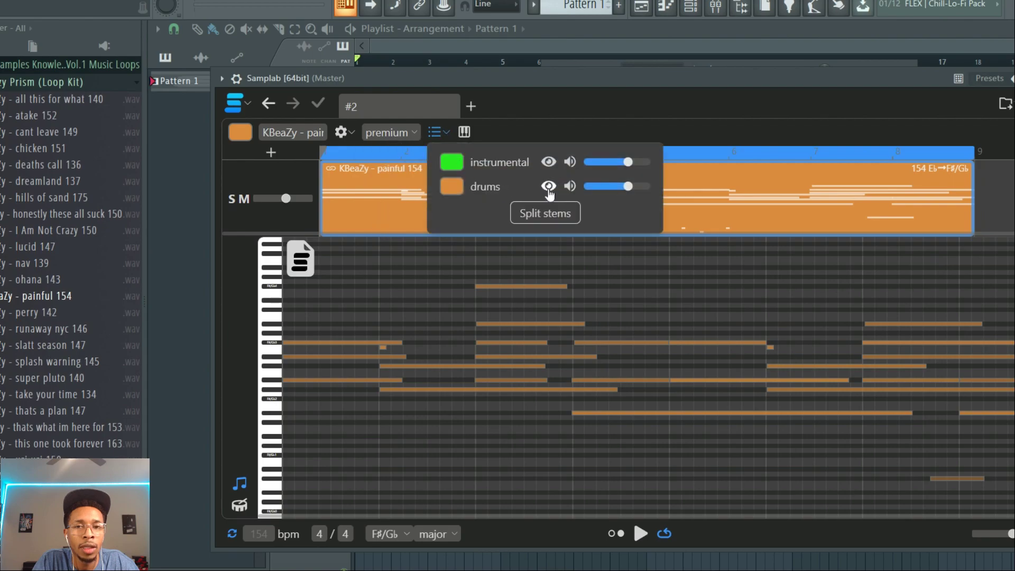
click(545, 214)
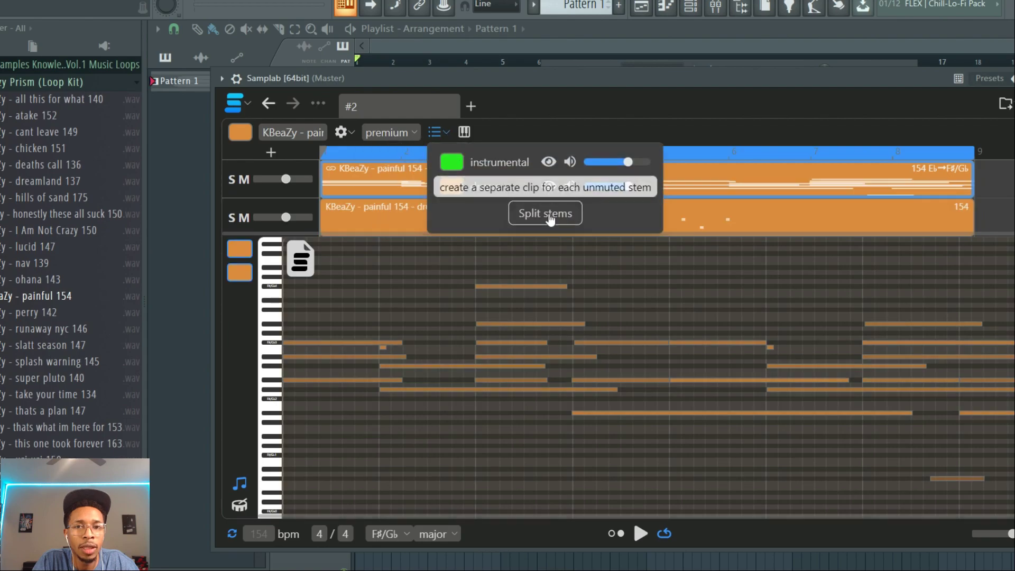
click(731, 213)
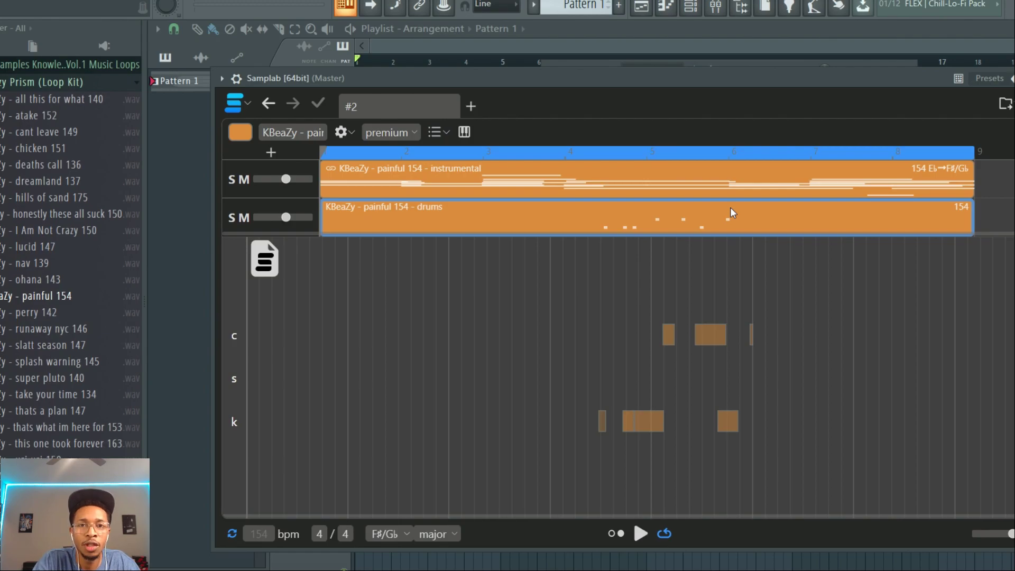
key(Delete)
- Delete the empty second track, open the instrumental clip's notes, and play it
click(299, 211)
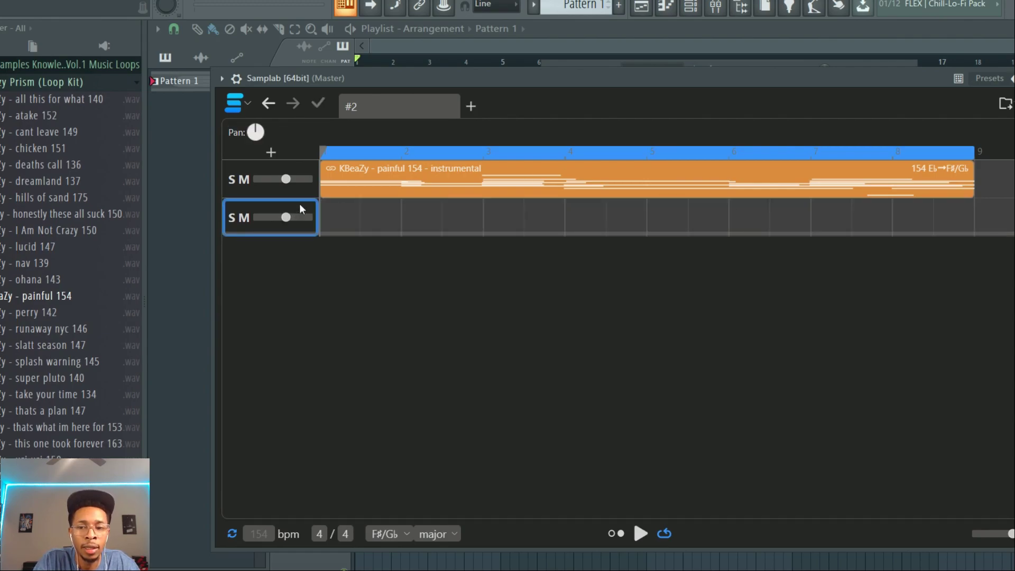
key(Delete)
click(385, 199)
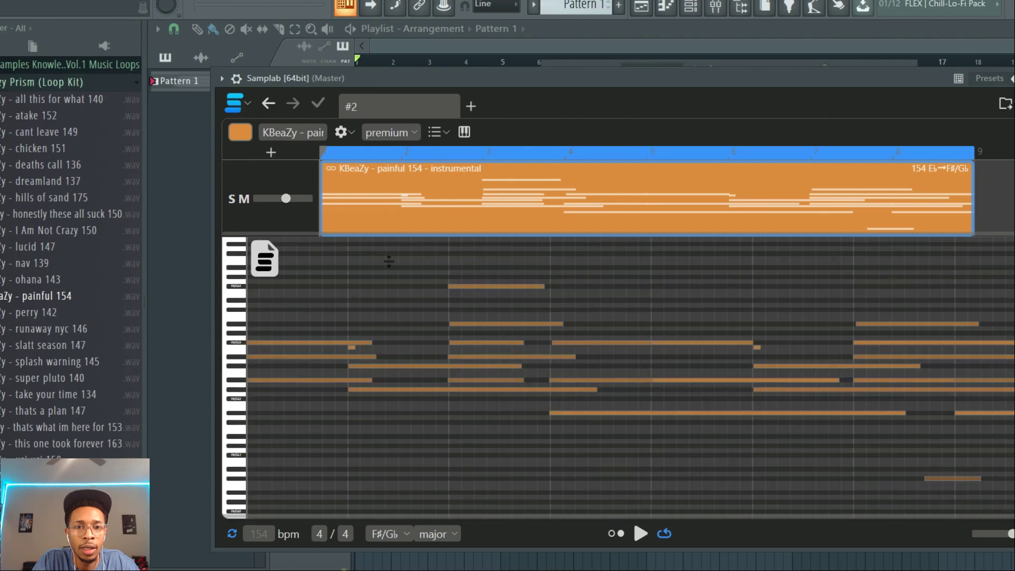
drag(624, 78, 92, 64)
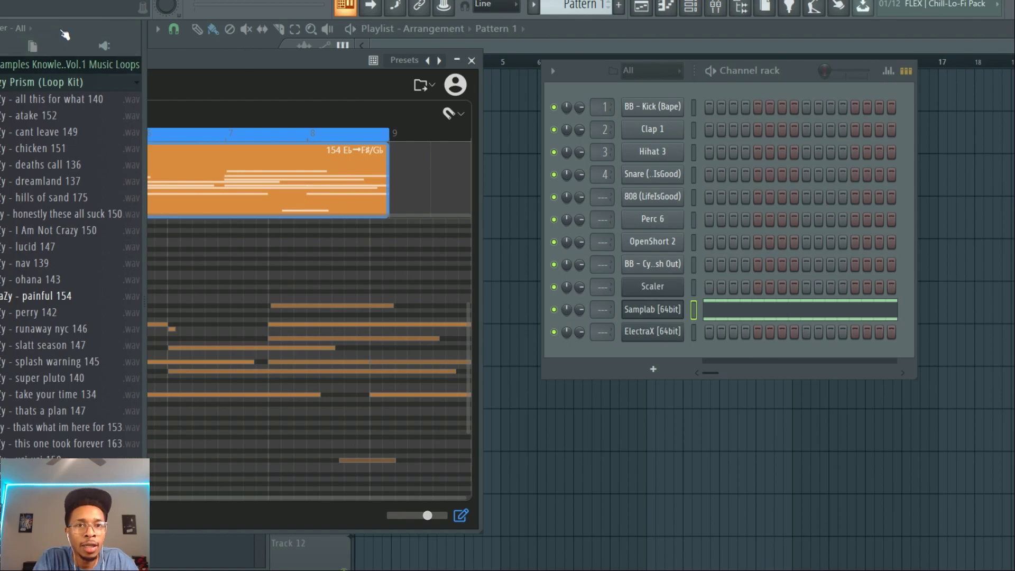
drag(307, 53, 849, 31)
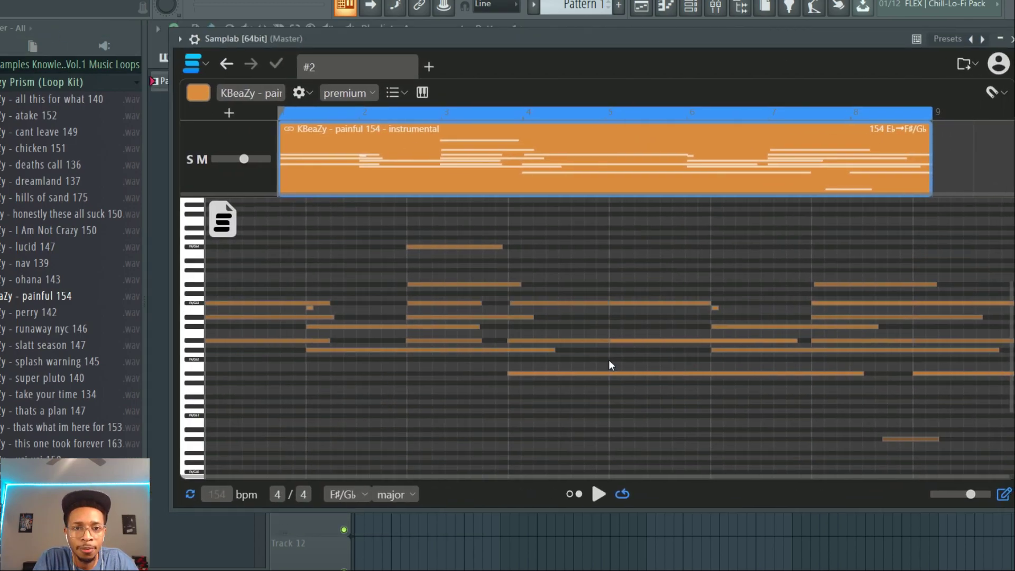
click(599, 494)
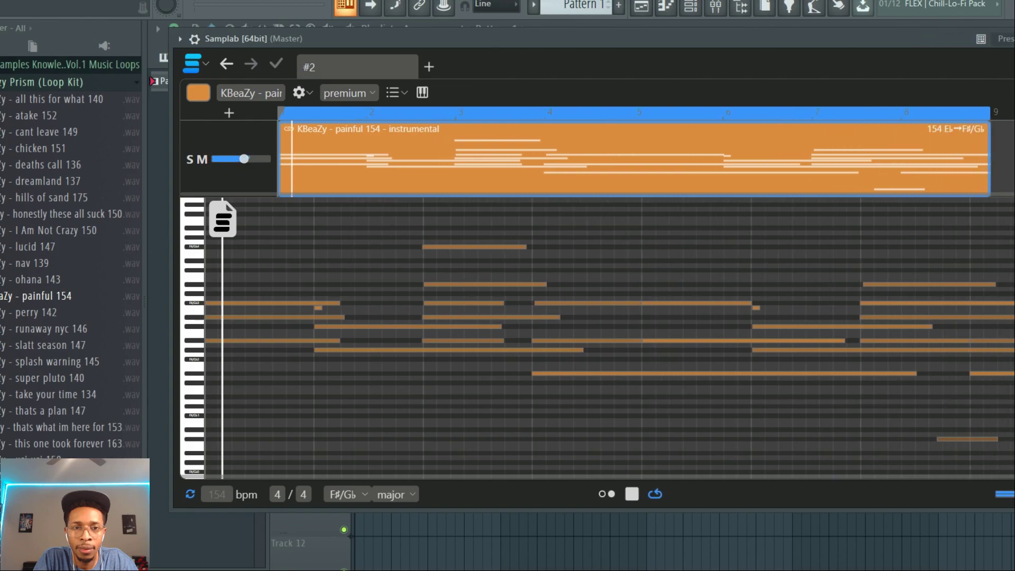
- Stop playback and shorten the opening F#/Gb3 note by dragging its end
click(630, 492)
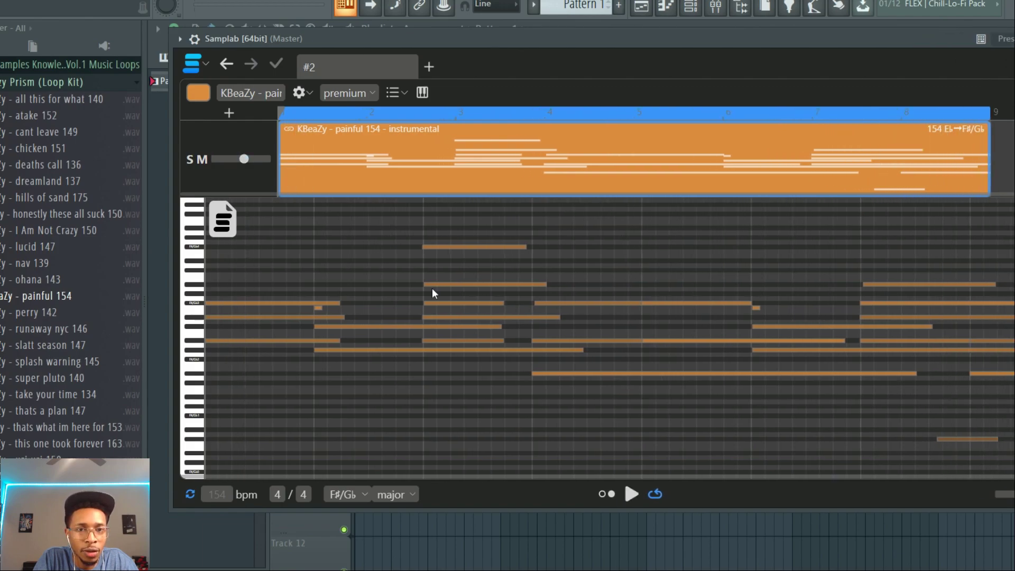
click(291, 304)
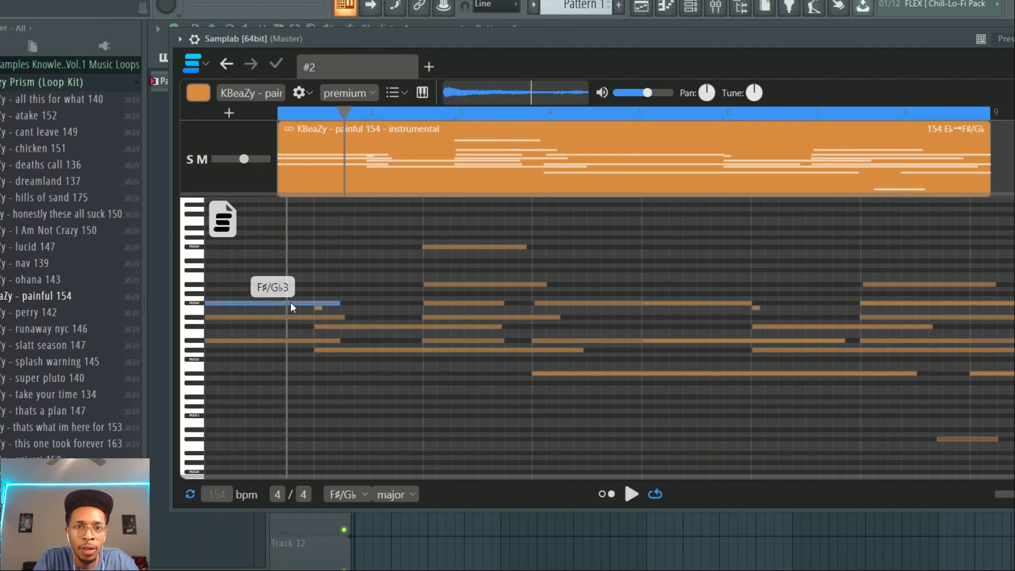
drag(338, 303, 299, 303)
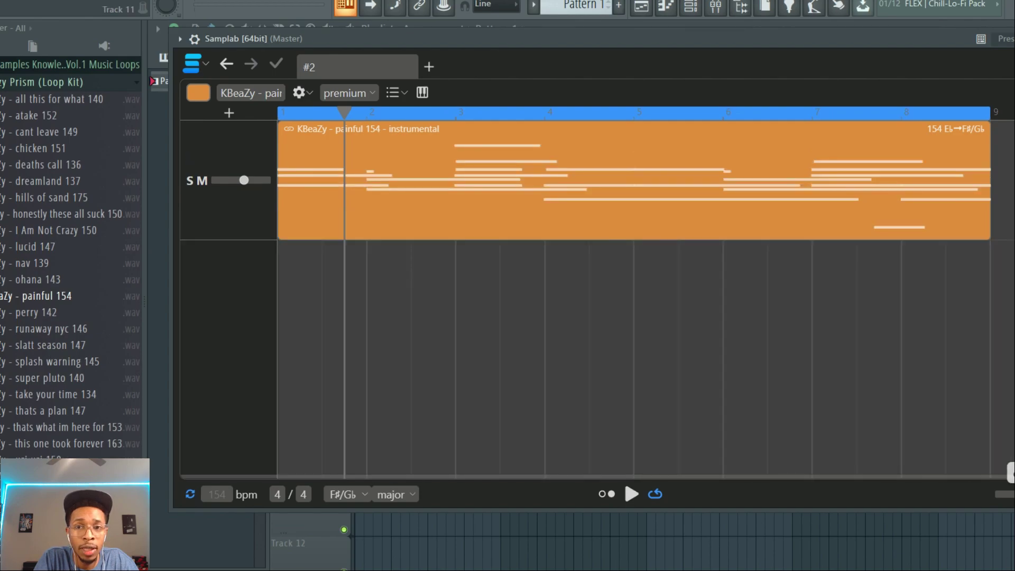
- Zoom the note editor and move the short F3 note to F#/Gb3
click(624, 480)
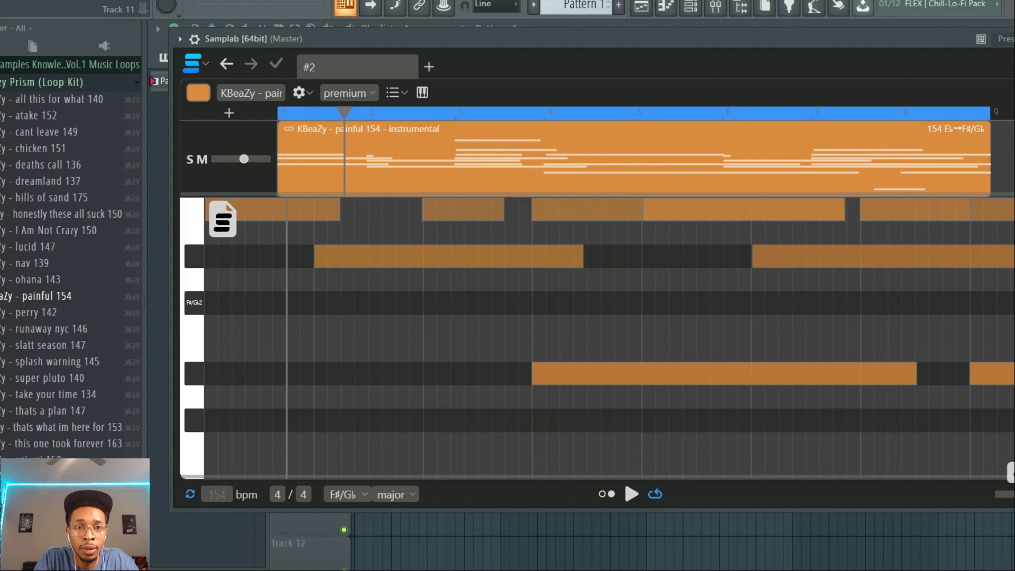
scroll(367, 335, up, 3)
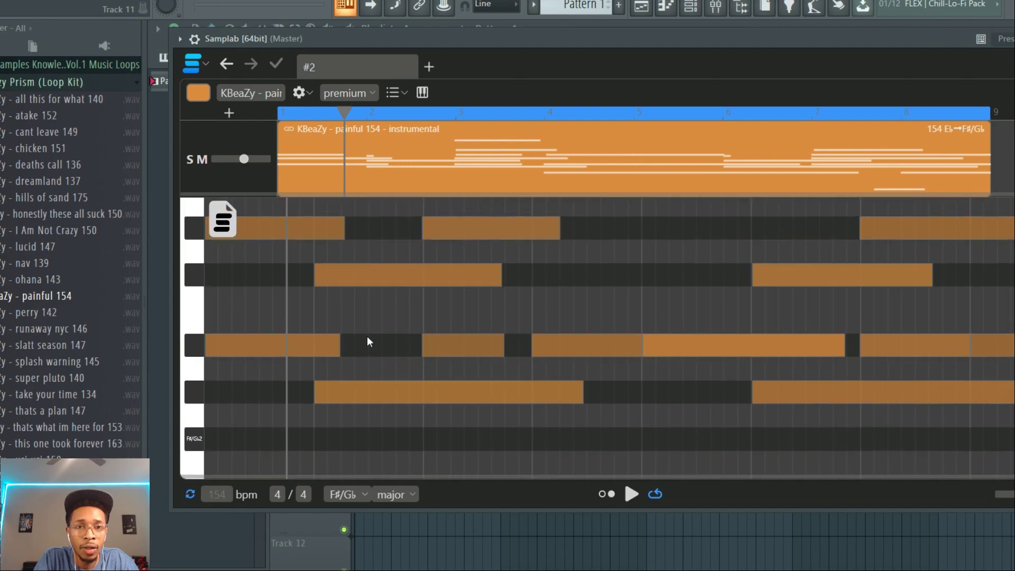
key(shift+space)
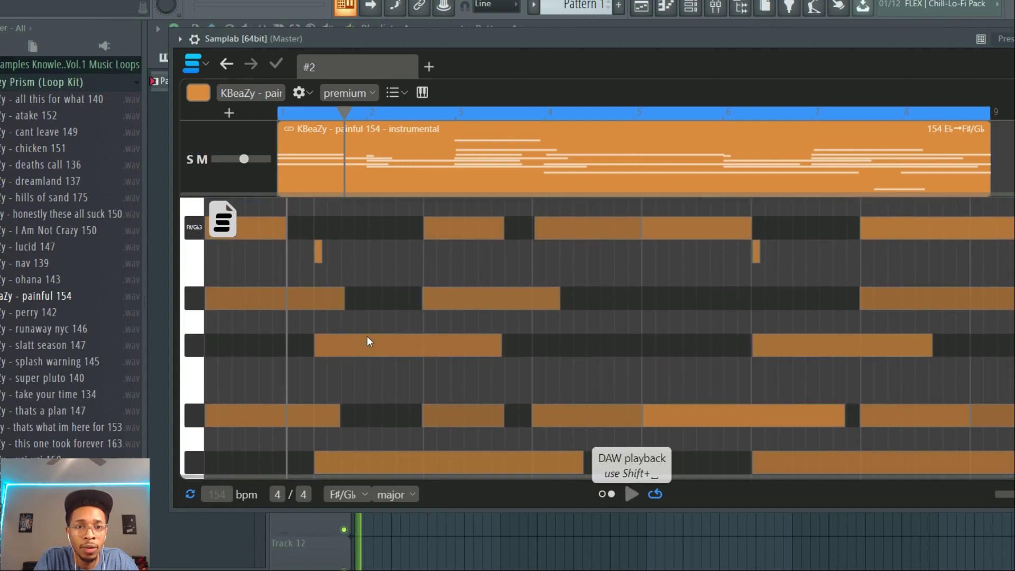
click(318, 251)
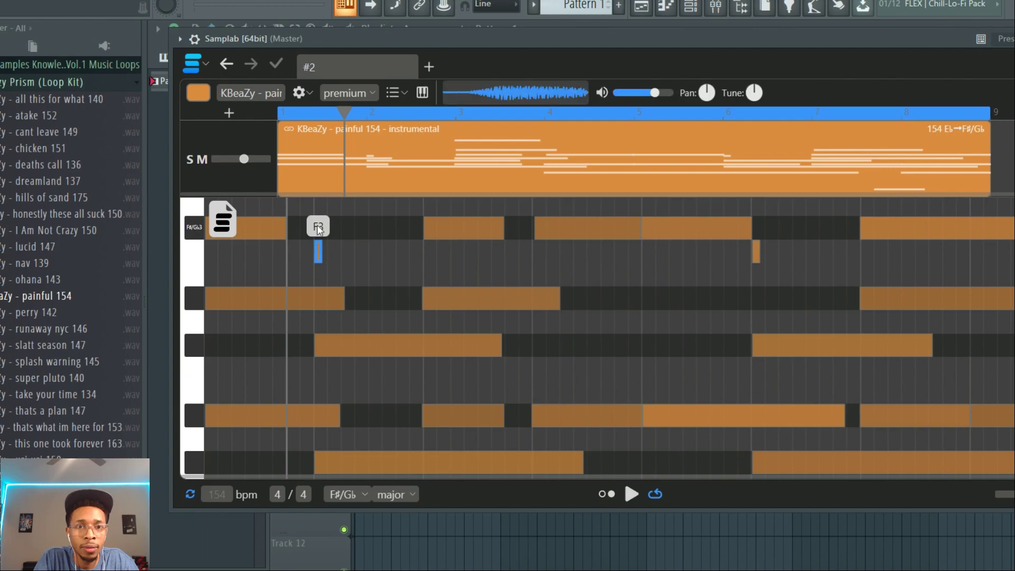
click(296, 231)
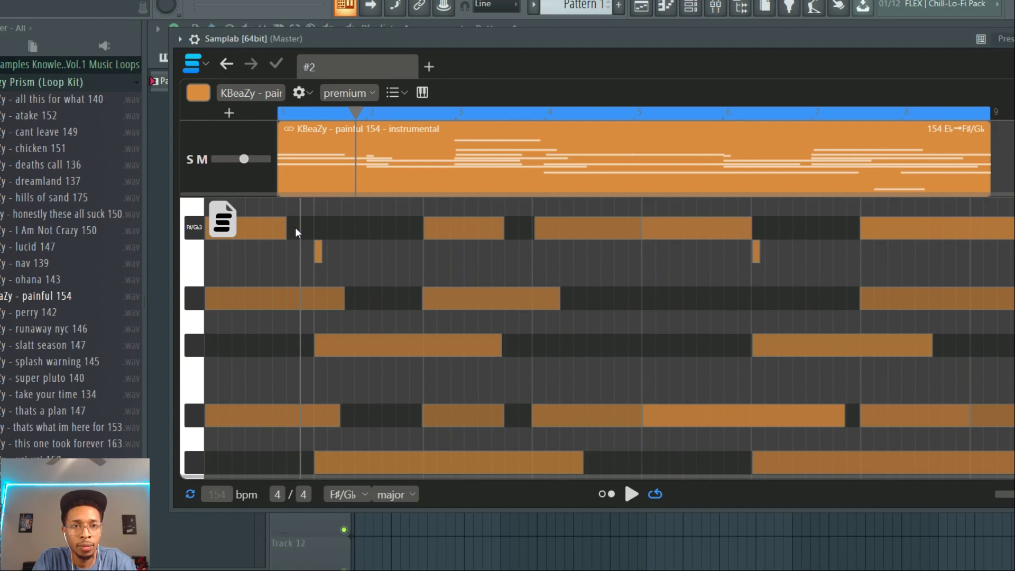
drag(318, 251, 318, 298)
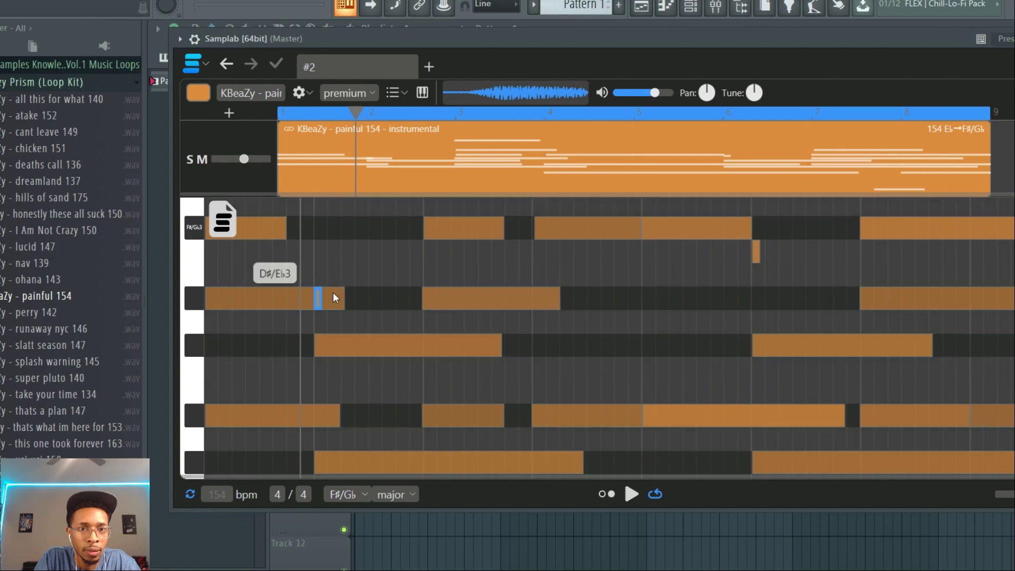
- Set Samplab's time grid to 4 bars, then to 1/8T triplet spacing
right_click(334, 177)
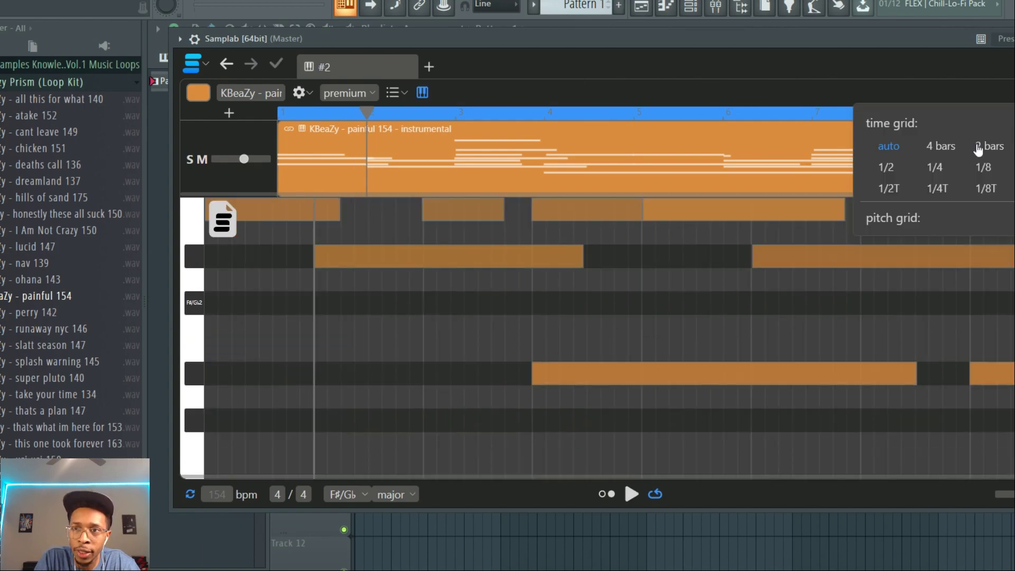
click(942, 149)
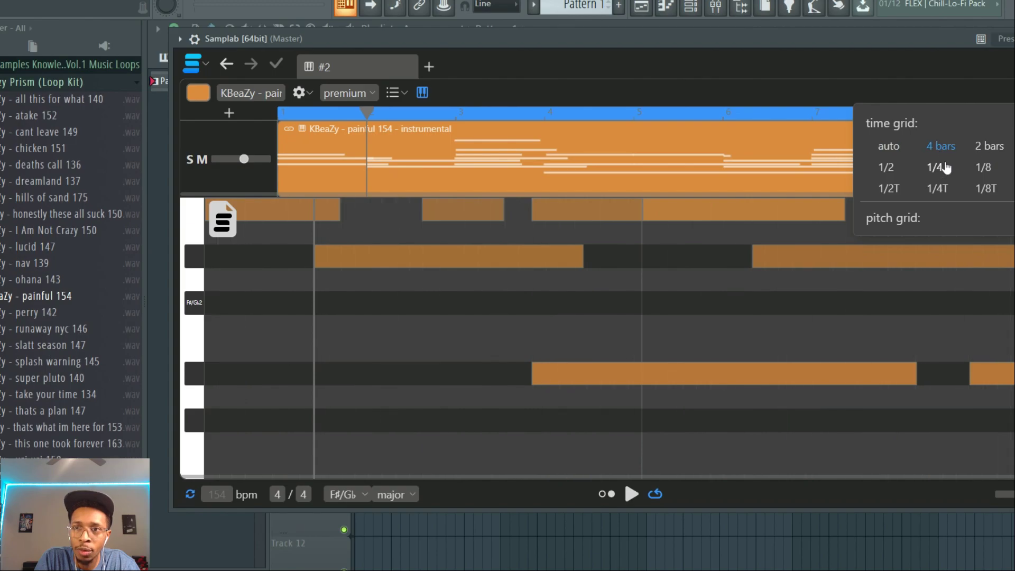
click(990, 188)
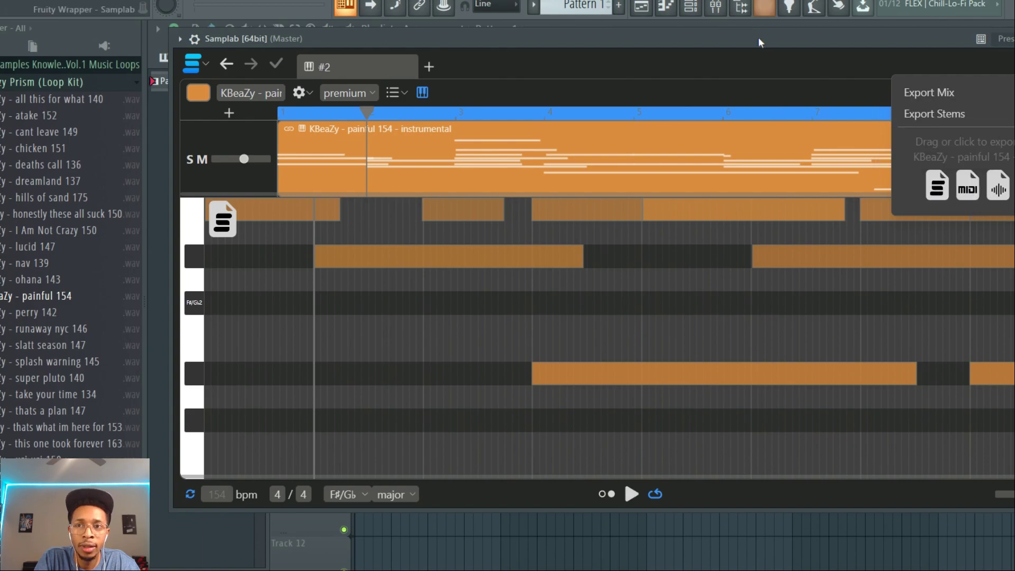
- Drop the painful 154 instrumental audio onto Playlist Track 1 and play the arrangement
drag(760, 43, 672, 286)
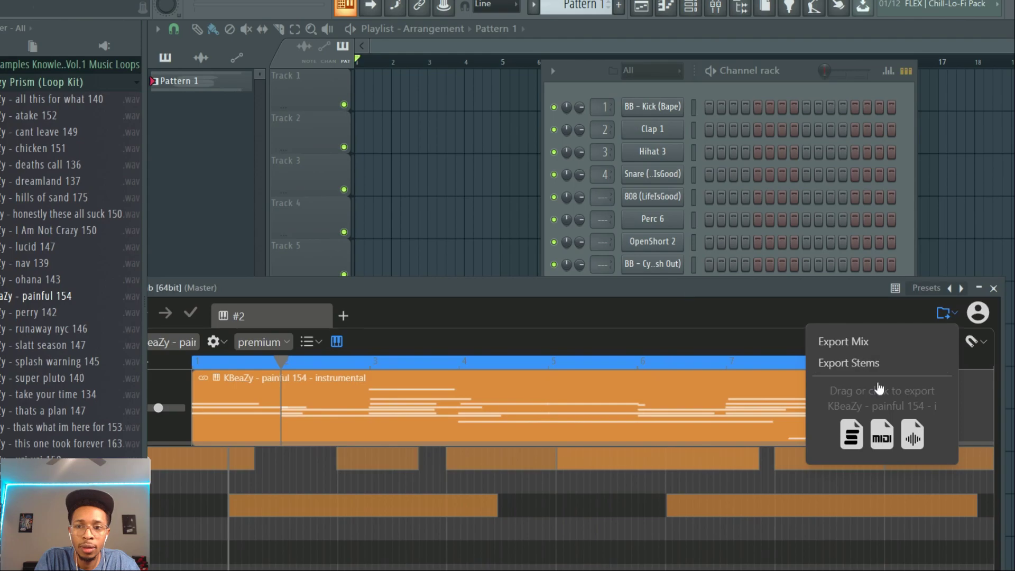
drag(912, 434, 357, 90)
key(space)
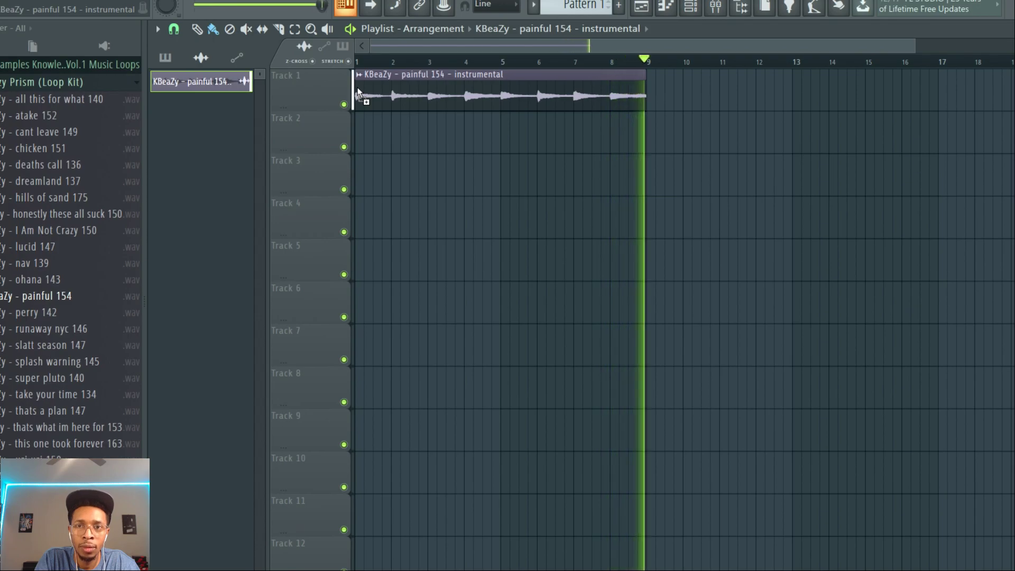
- Stop playback and show the Channel rack with the painful 154 instrumental channel
key(space)
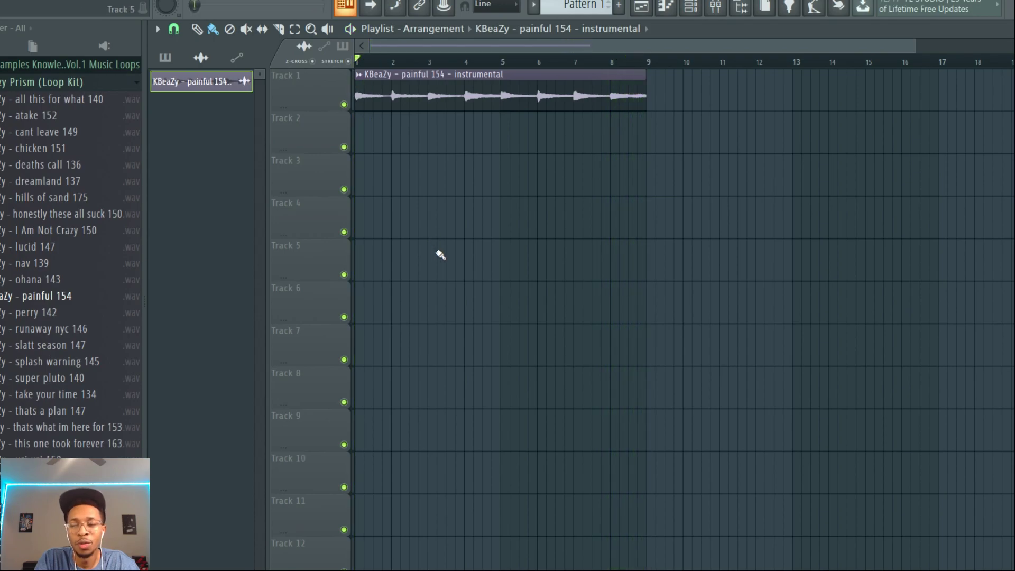
key(F6)
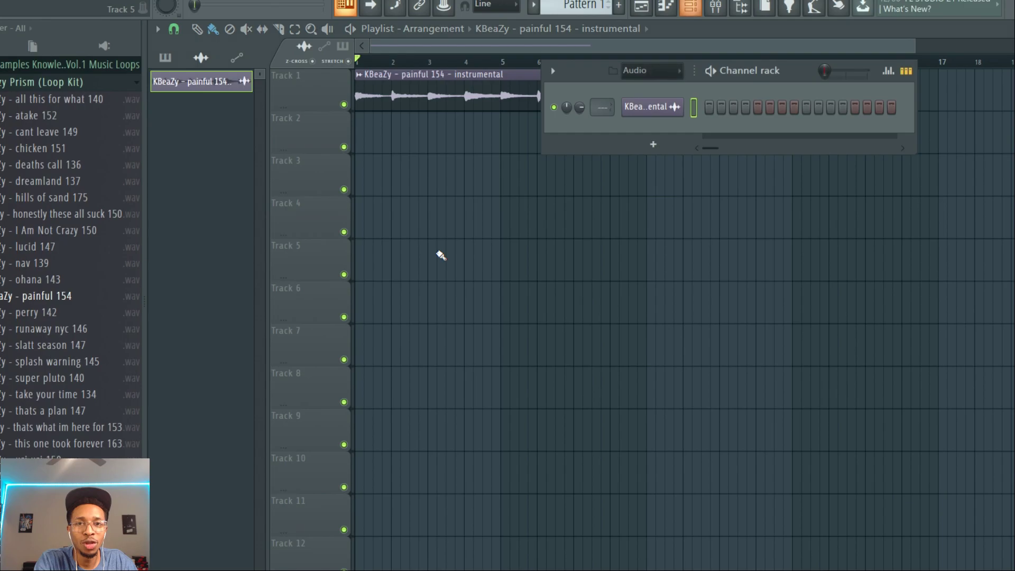